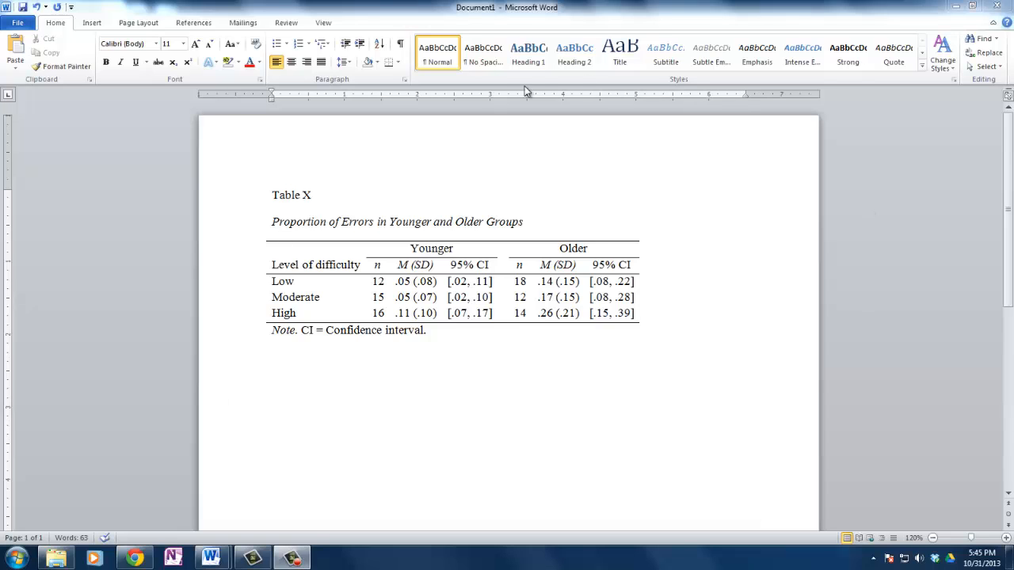
Add the label "Table 1" on the empty line below the sample table's note
left_click(432, 413)
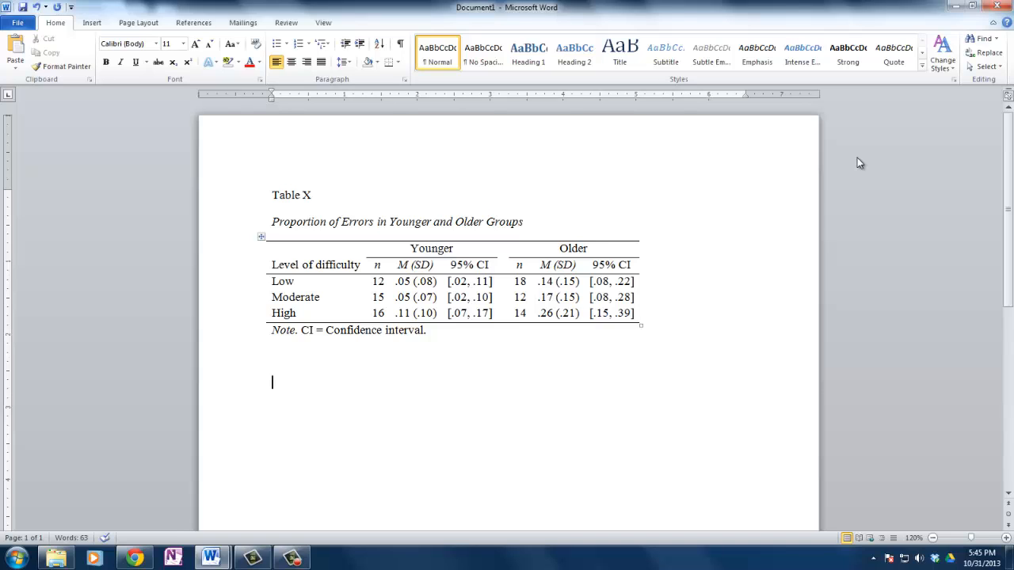
type("Table")
type("1")
Add the italic title "Proportion of Errors in Younger and Older Groups" under the Table 1 label, and switch italics off for the following line
key("ctrl+i")
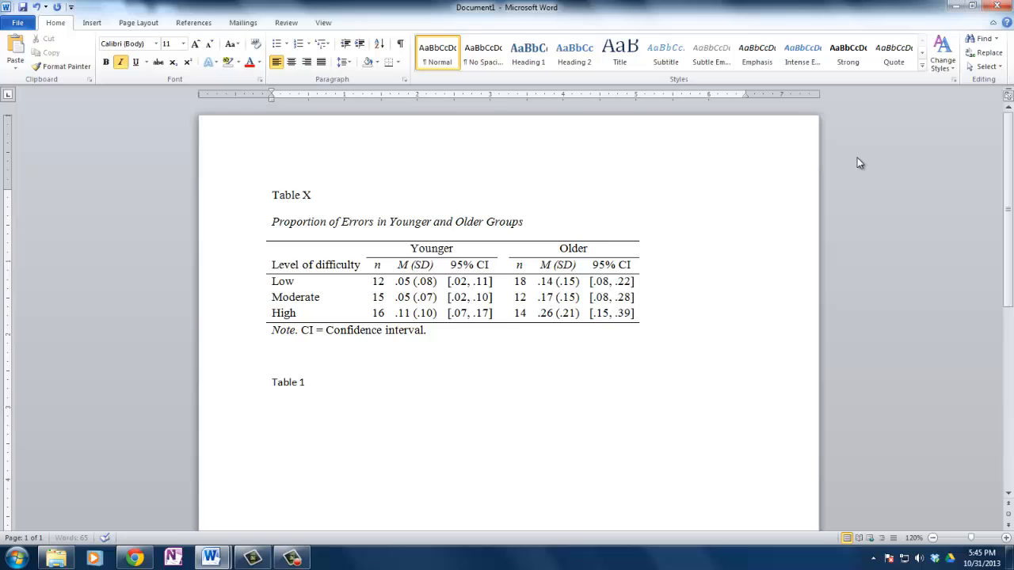
type("Proportion of Errors ")
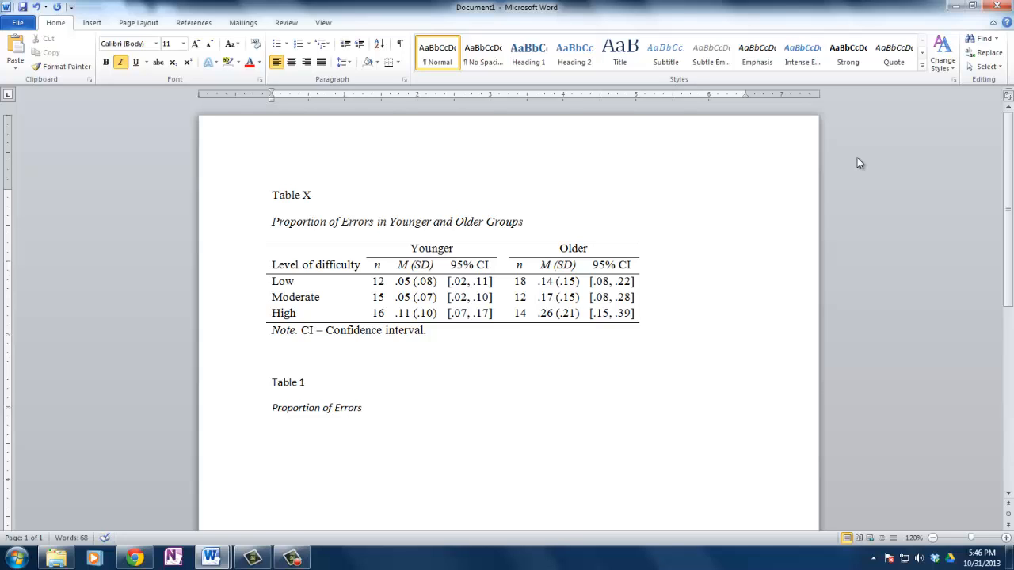
type("in Younger and Older G")
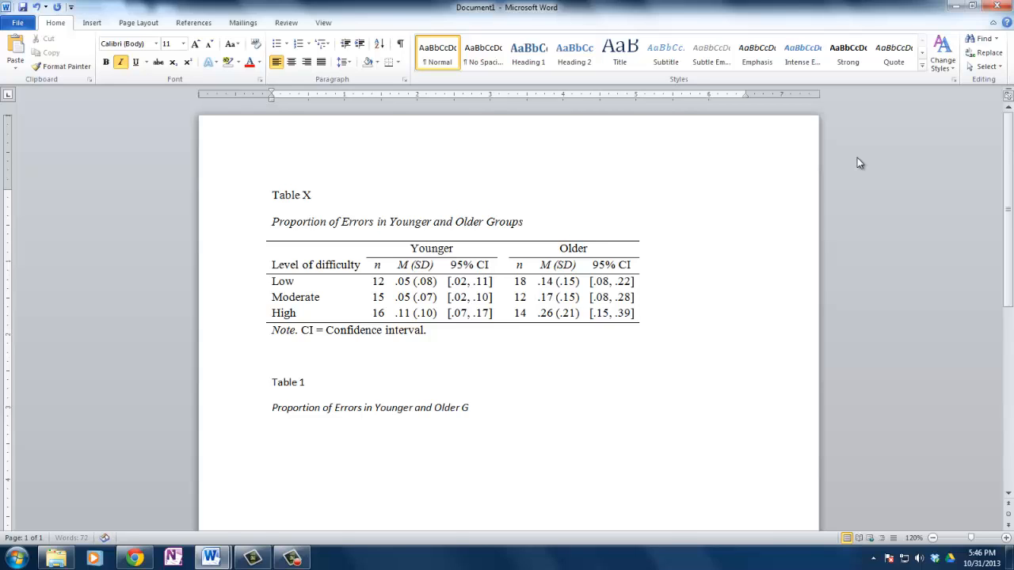
type("roups")
key("Return")
key("ctrl+i")
Insert a table with eight columns and five rows below the Table 1 title
left_click(93, 23)
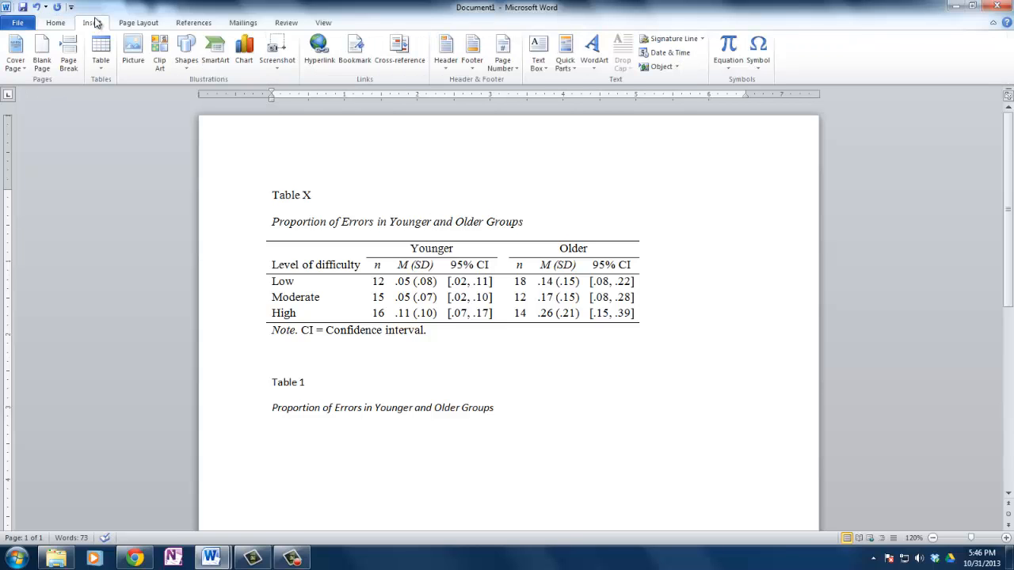
left_click(96, 62)
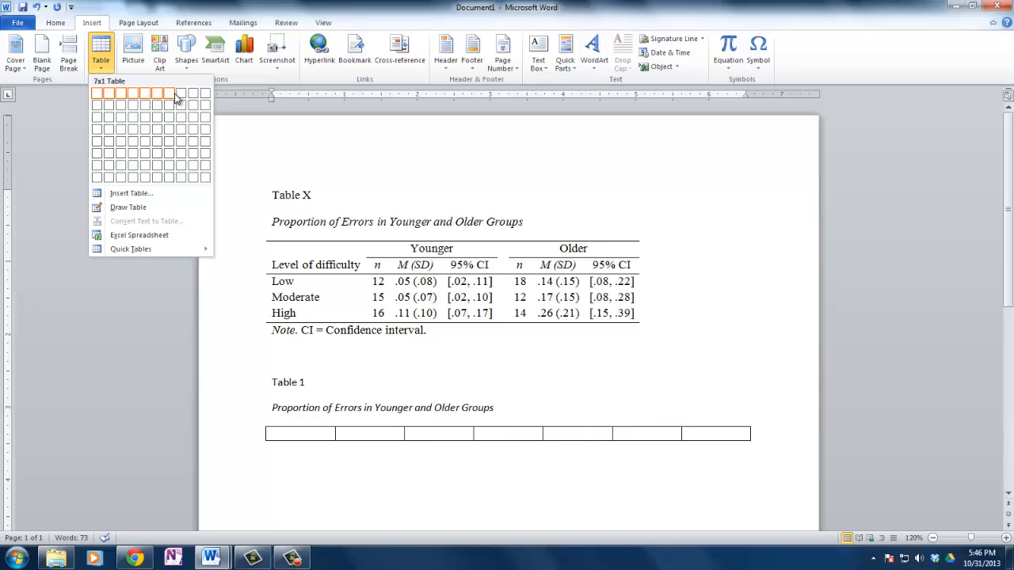
left_click(183, 146)
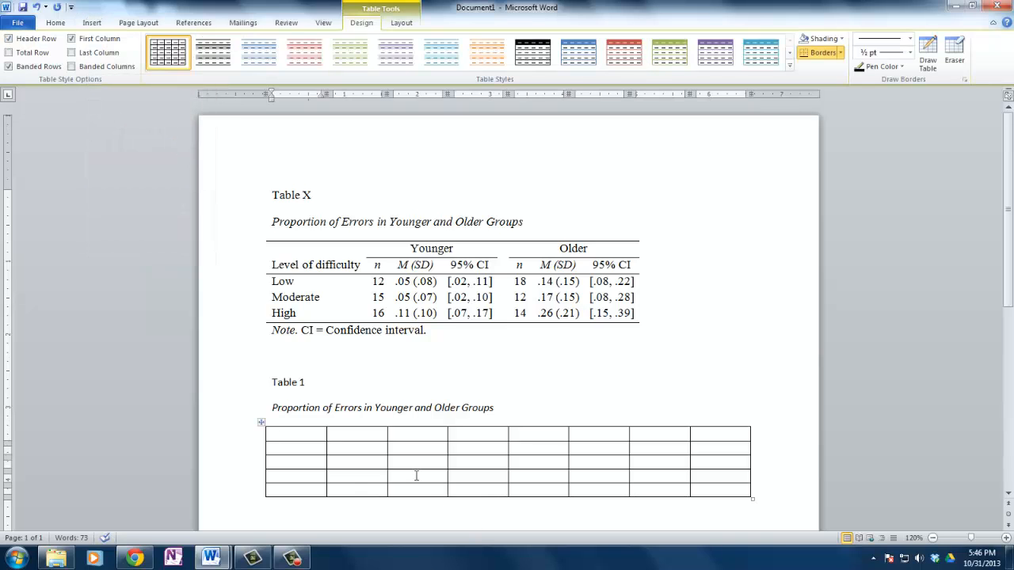
left_click(308, 447)
In the new table's first row, merge the cells of columns 2 to 4 and those of columns 6 to 8
left_click_drag(339, 432, 456, 424)
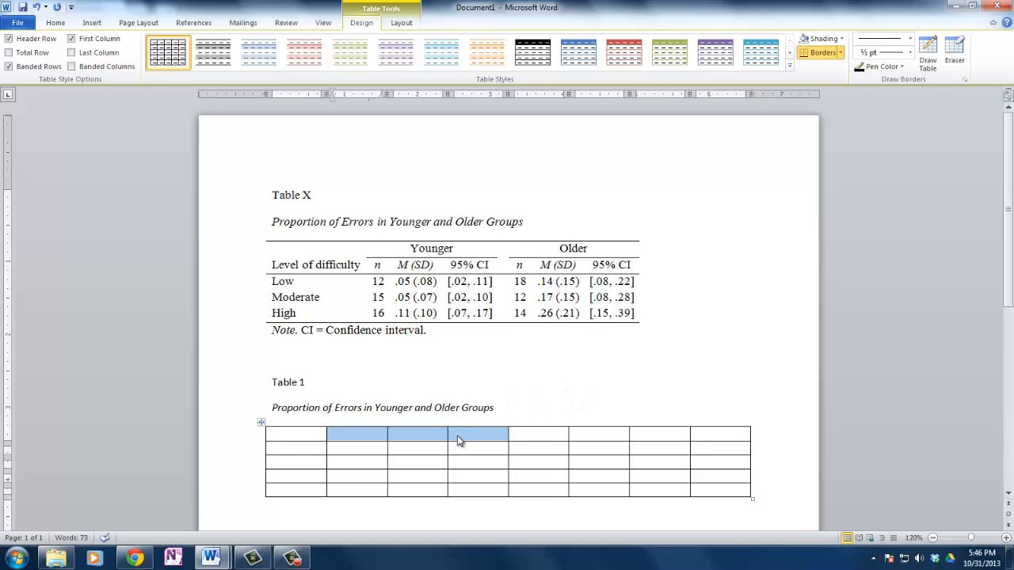
right_click(457, 435)
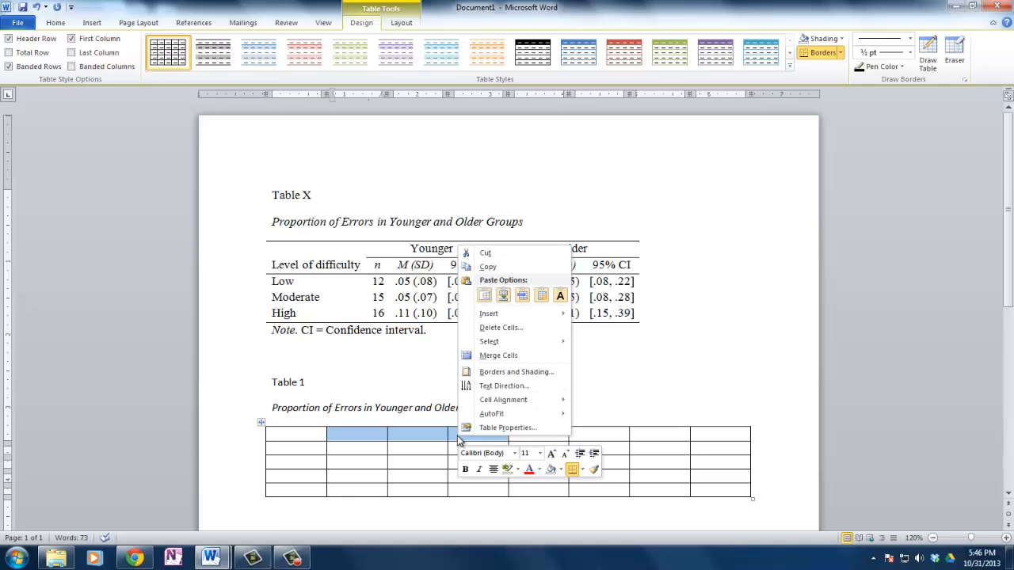
left_click(506, 356)
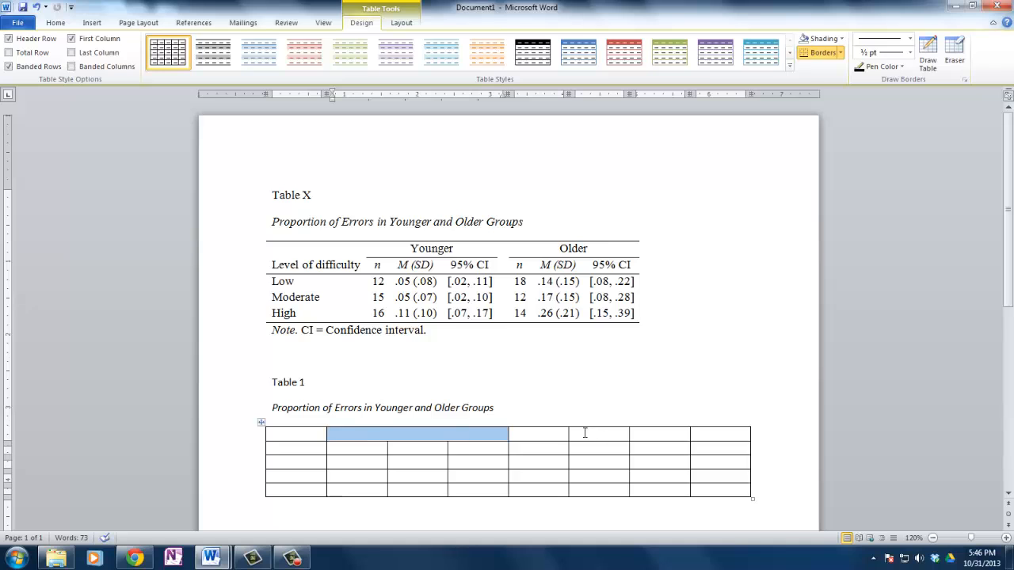
left_click_drag(585, 433, 707, 439)
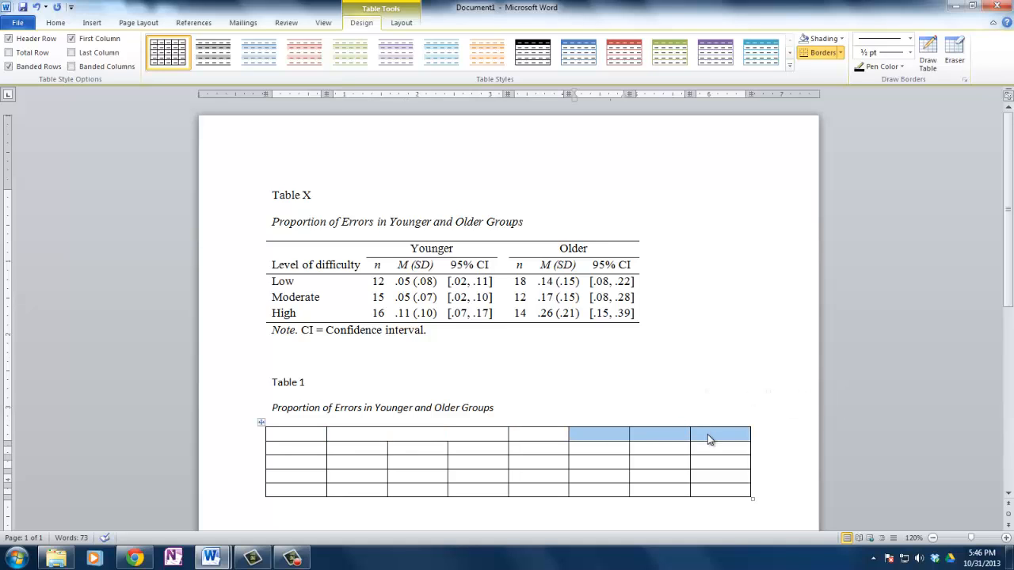
right_click(708, 436)
left_click(760, 355)
Enter "Younger" in the first merged header cell and "Older" in the second one
left_click(346, 431)
type("You")
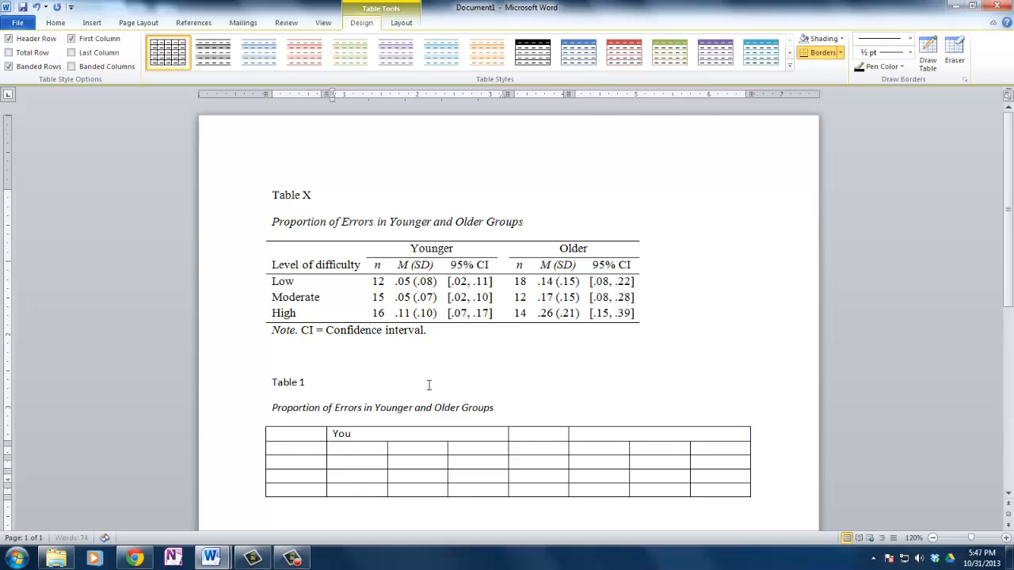
type("nger")
left_click(650, 433)
type("Older")
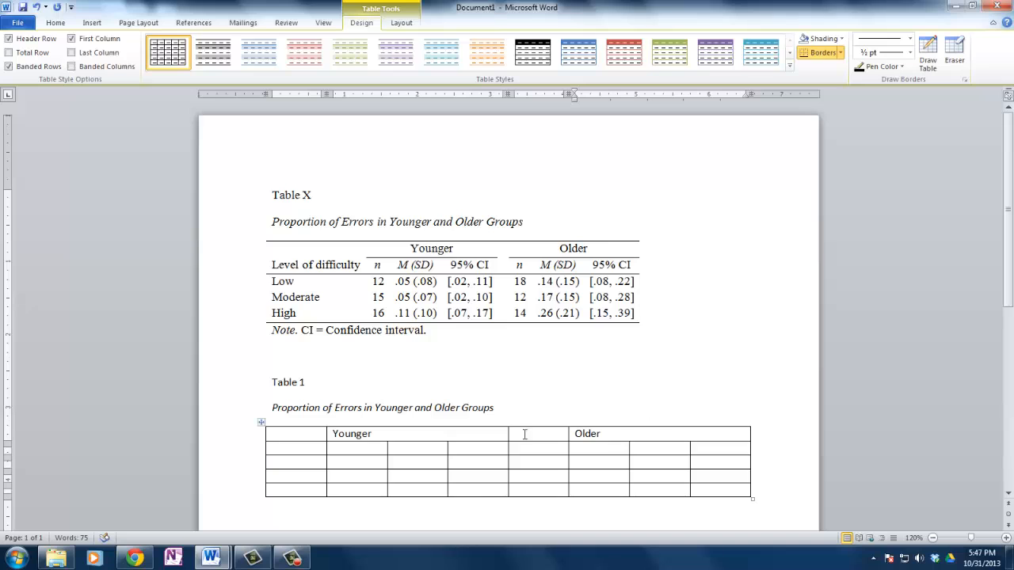
Center the "Younger" and "Older" headings within their merged cells
double_click(350, 438)
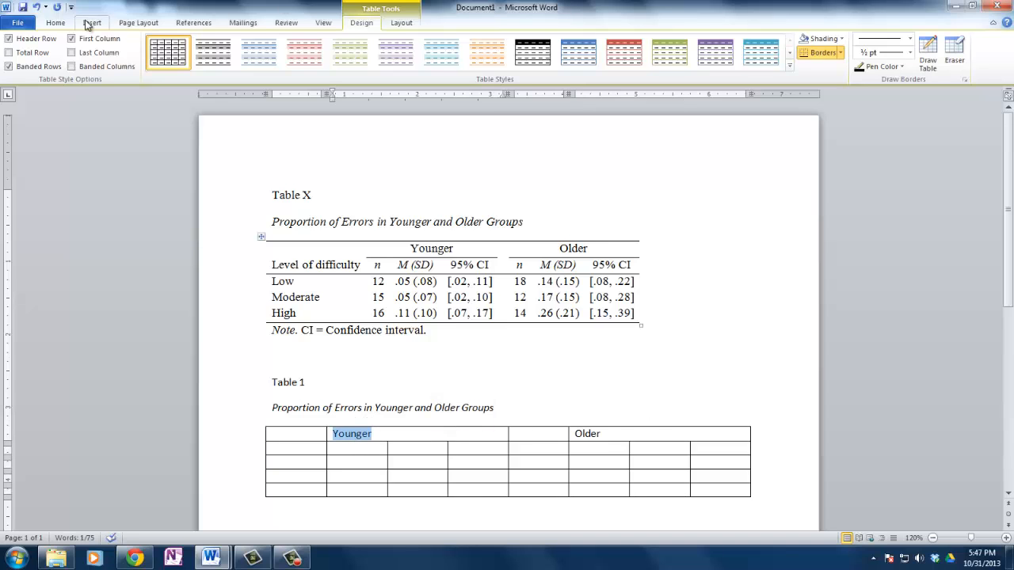
left_click(55, 22)
left_click(291, 61)
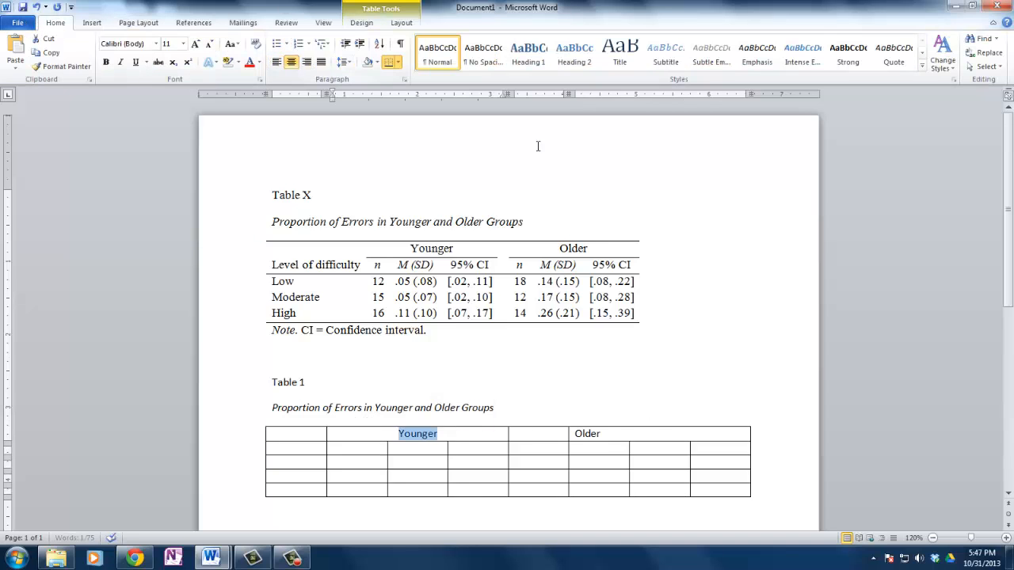
double_click(587, 433)
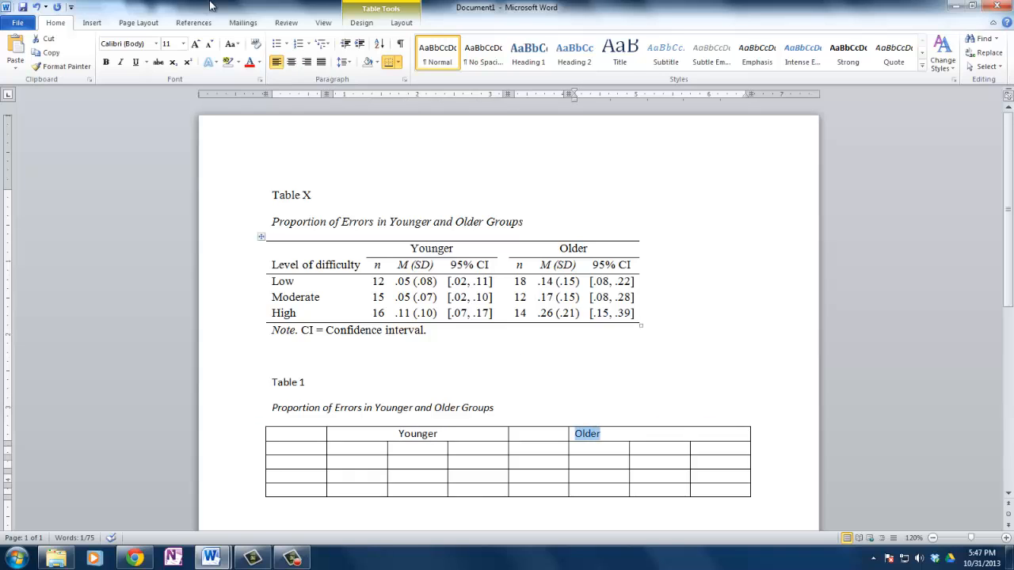
left_click(290, 63)
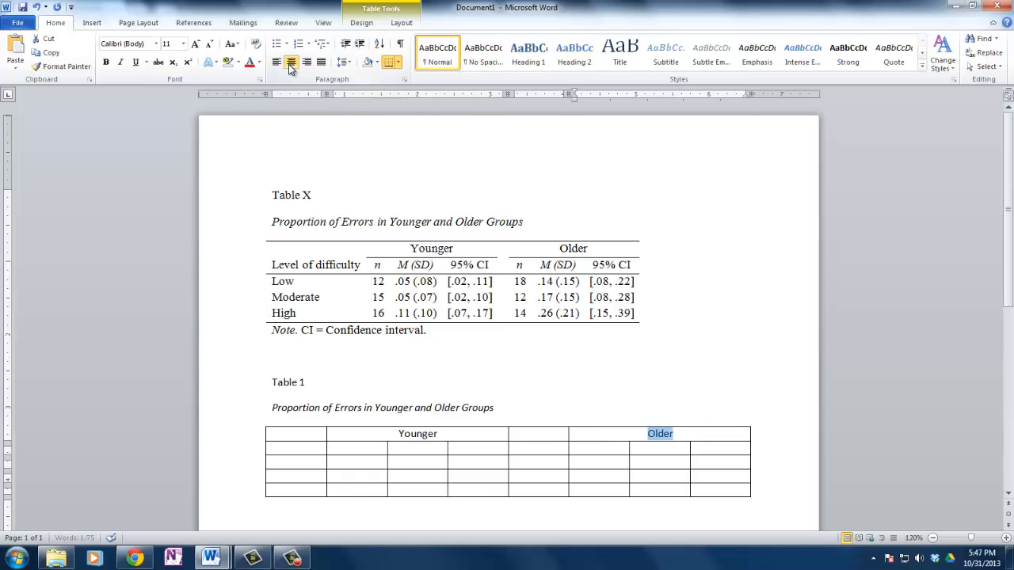
Copy the row labels from "Level of difficulty" to "High" in Table X into the first column of Table 1, starting at the second row
left_click(293, 449)
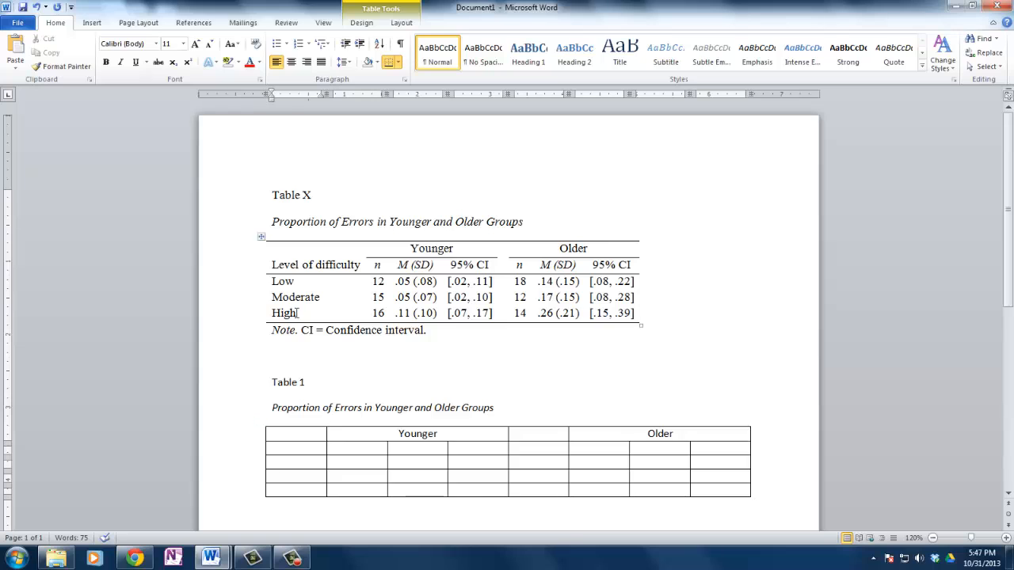
left_click_drag(322, 316, 262, 269)
left_click(335, 330)
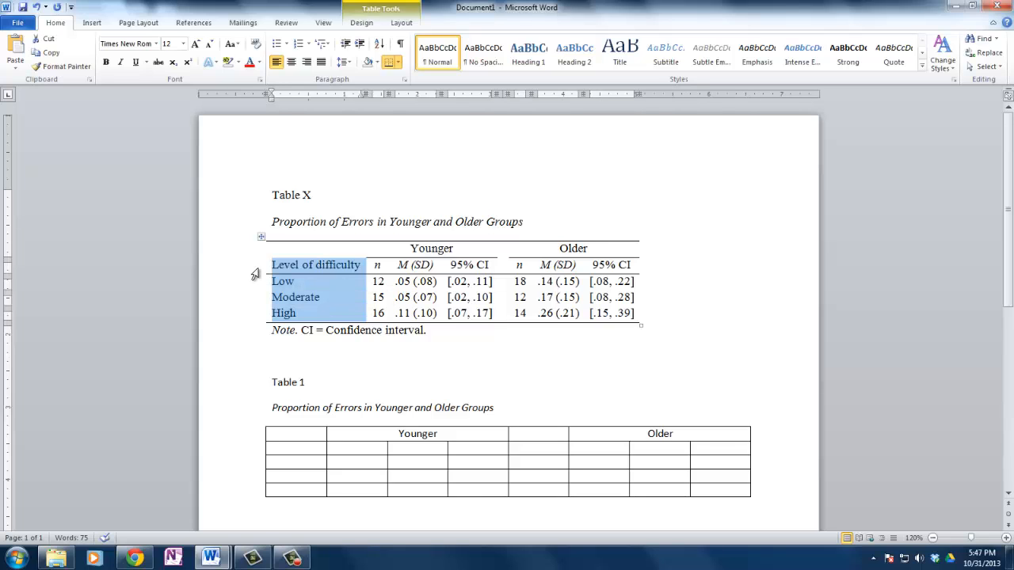
left_click_drag(287, 449, 306, 492)
key("ctrl+v")
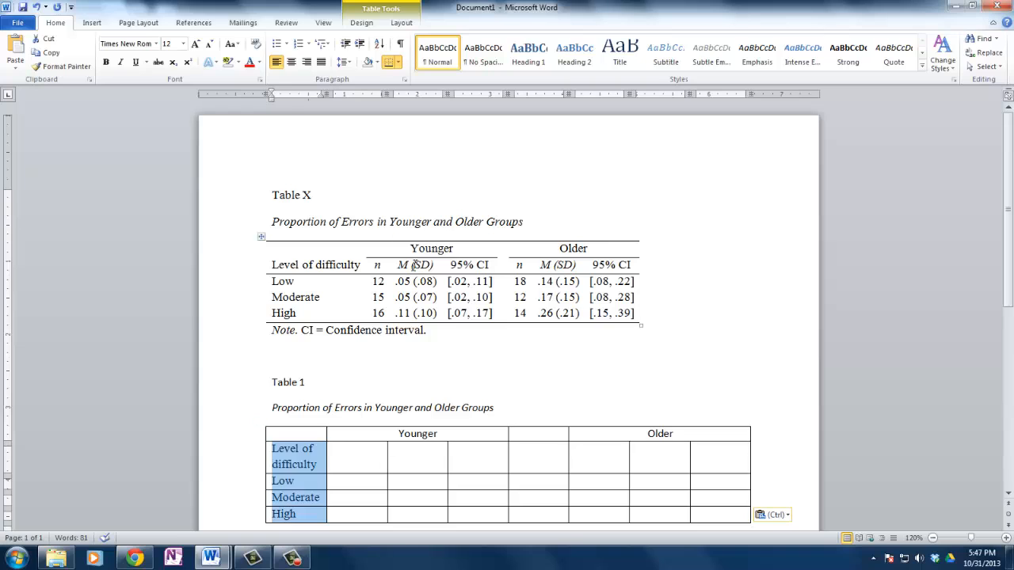
Copy the n, M (SD) and 95% CI subheadings from Table X into the second row of Table 1 under both Younger and Older
left_click(397, 281)
left_click_drag(374, 265, 468, 265)
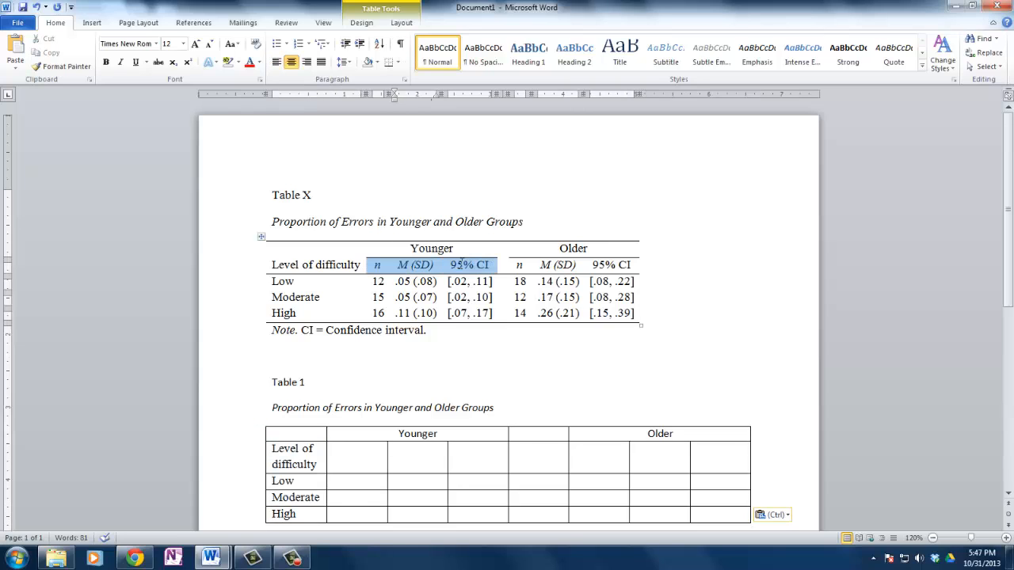
left_click_drag(358, 448, 460, 444)
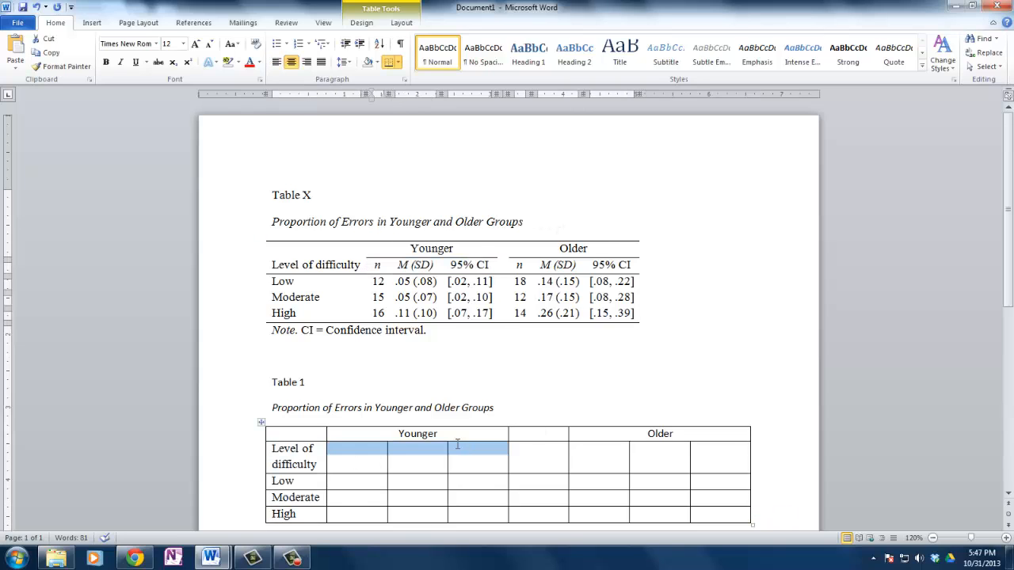
key("ctrl+v")
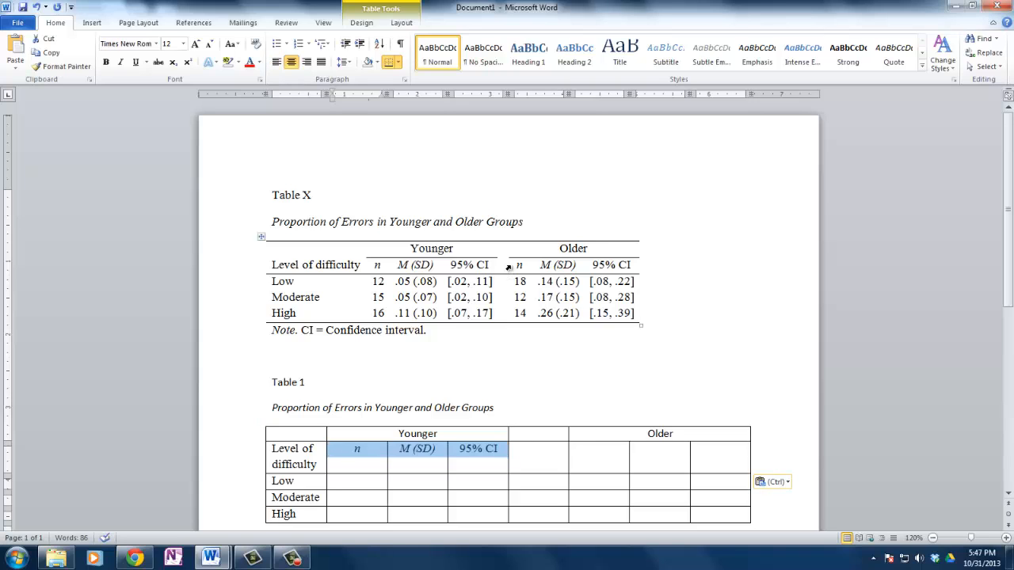
left_click_drag(513, 264, 626, 268)
key("ctrl+c")
left_click_drag(573, 453, 739, 452)
key("ctrl+v")
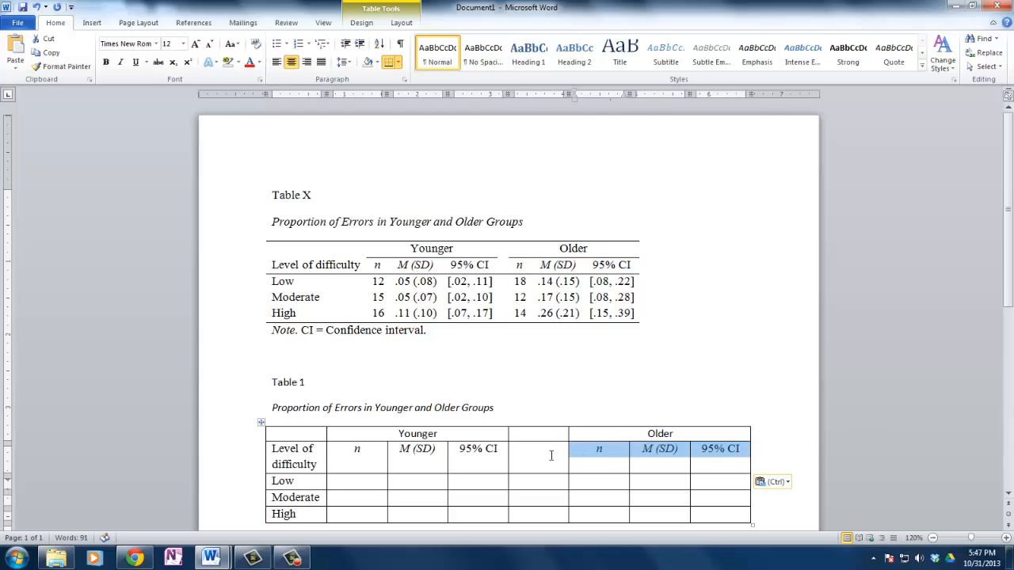
Copy the Younger group's data for Low, Moderate and High from Table X into the matching cells of Table 1
left_click(390, 299)
left_click(367, 281)
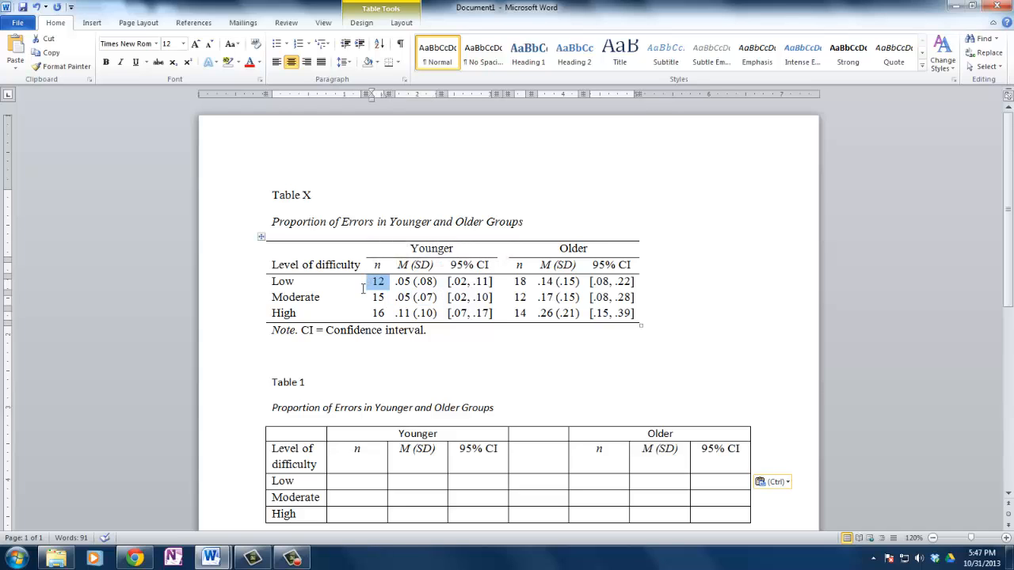
left_click(295, 283)
left_click_drag(367, 281, 474, 317)
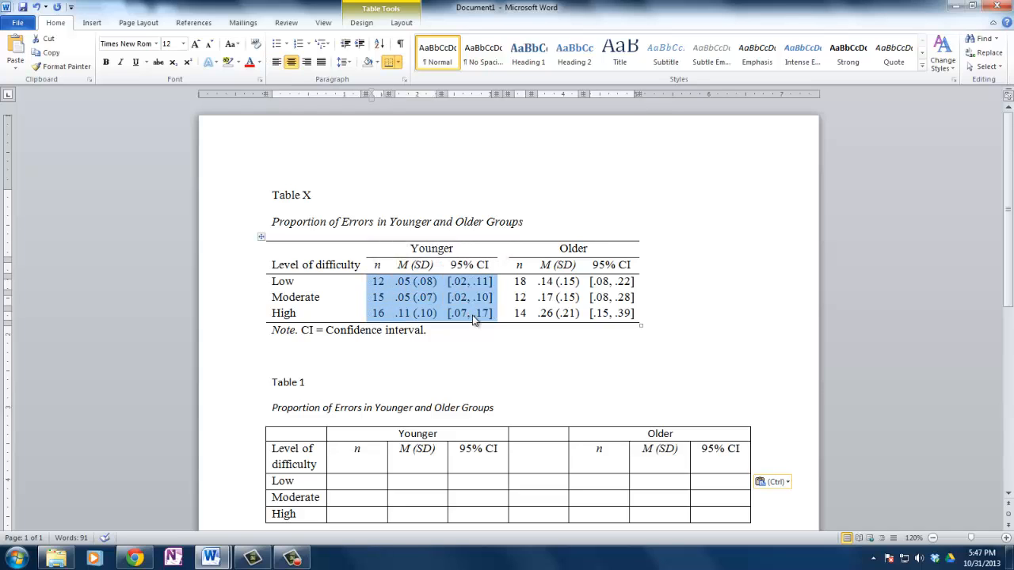
left_click_drag(353, 477, 478, 514)
key("ctrl+v")
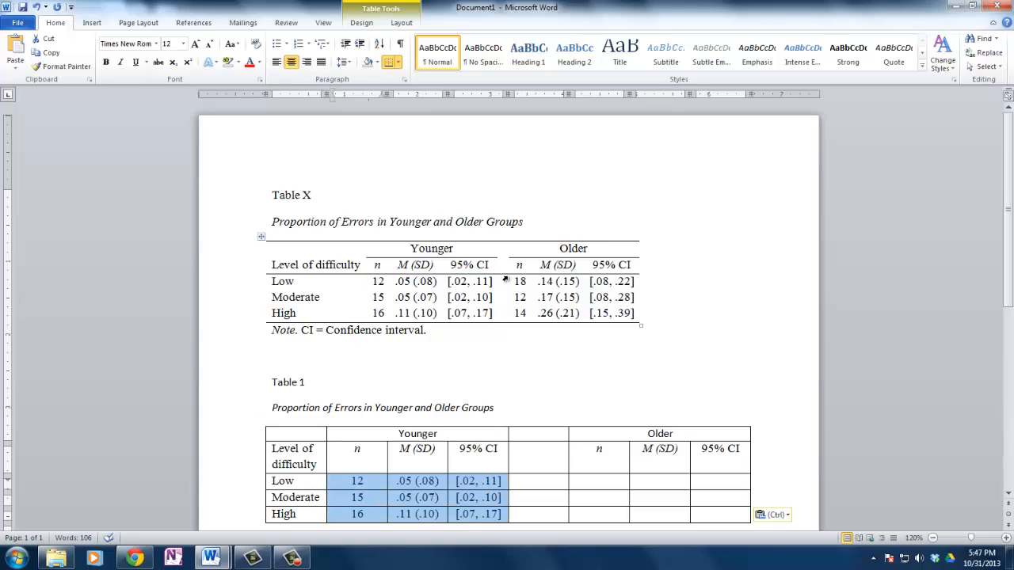
Copy the Older group's data for the three difficulty levels from Table X into the matching cells of Table 1
left_click_drag(515, 283, 638, 317)
key("ctrl+c")
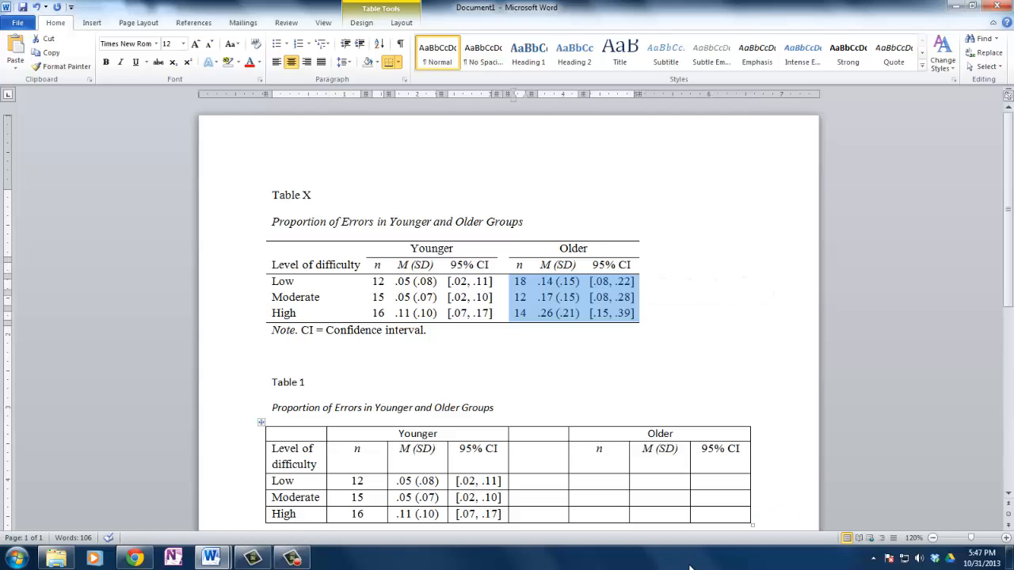
left_click_drag(589, 486, 713, 523)
key("ctrl+v")
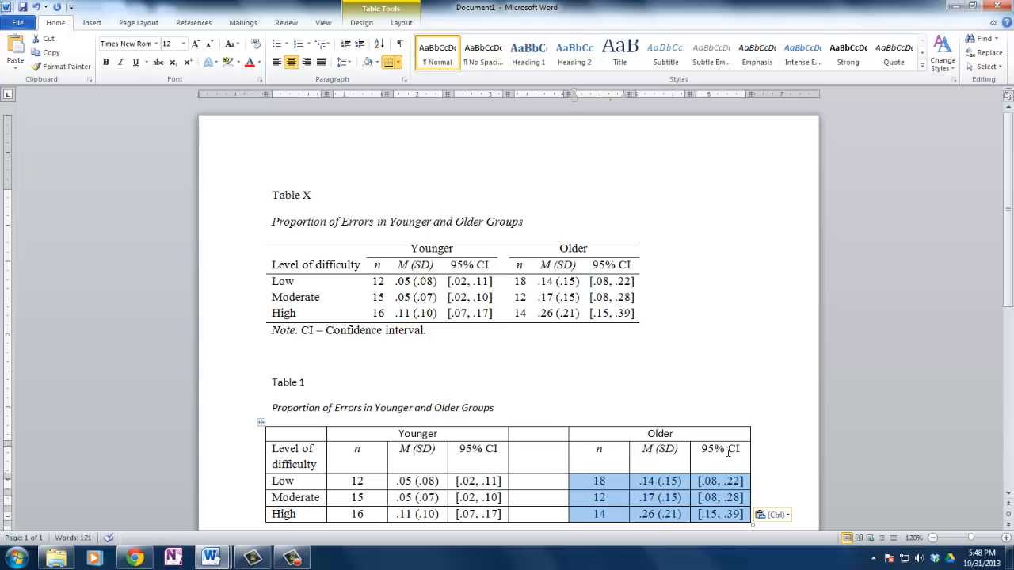
Remove the left, right and top borders from the "Level of difficulty" cell in Table 1, keeping its bottom border
scroll(725, 455, "down", 1)
scroll(724, 448, "down", 1)
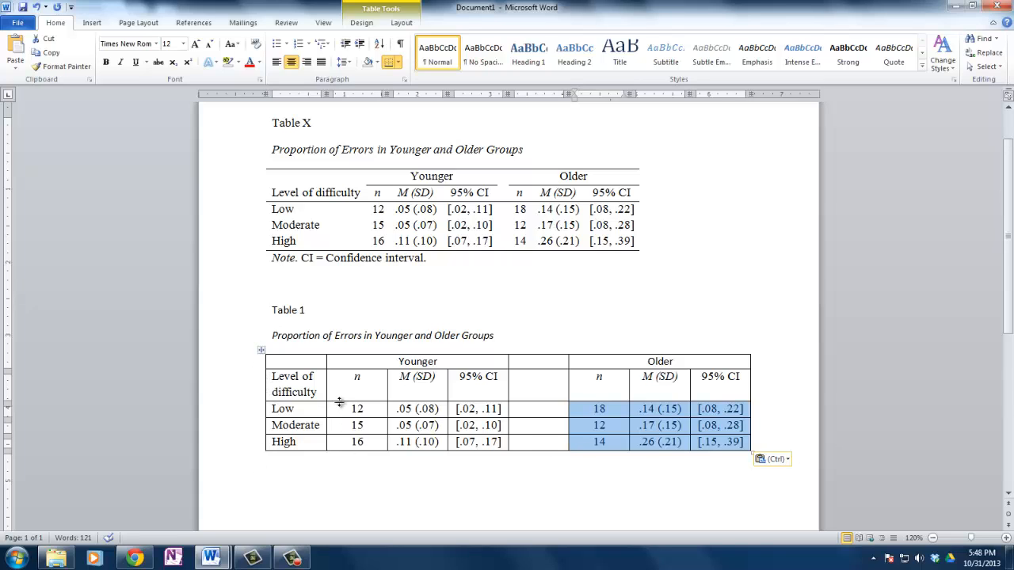
left_click_drag(292, 379, 288, 395)
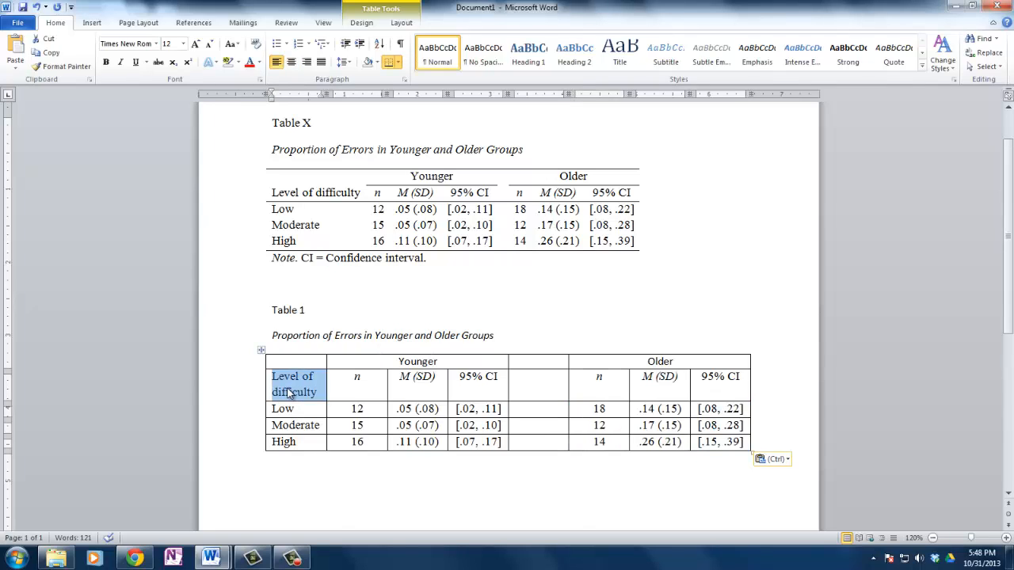
right_click(289, 392)
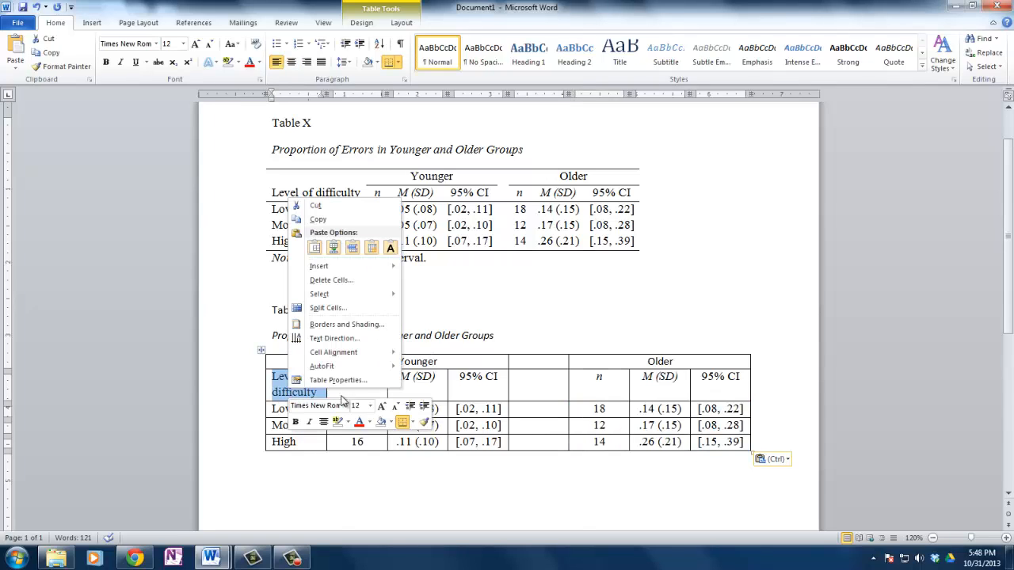
left_click(366, 325)
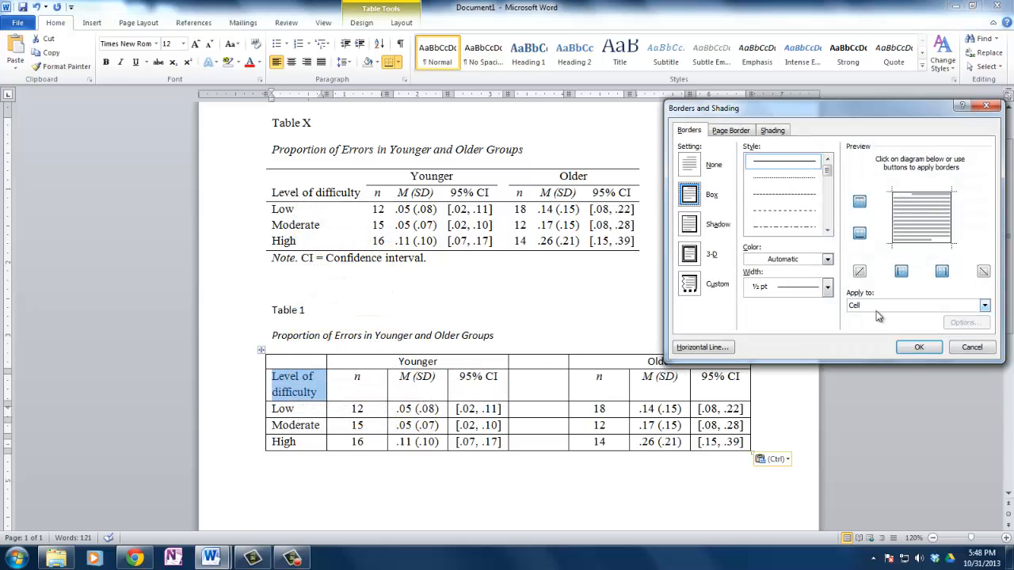
left_click(901, 271)
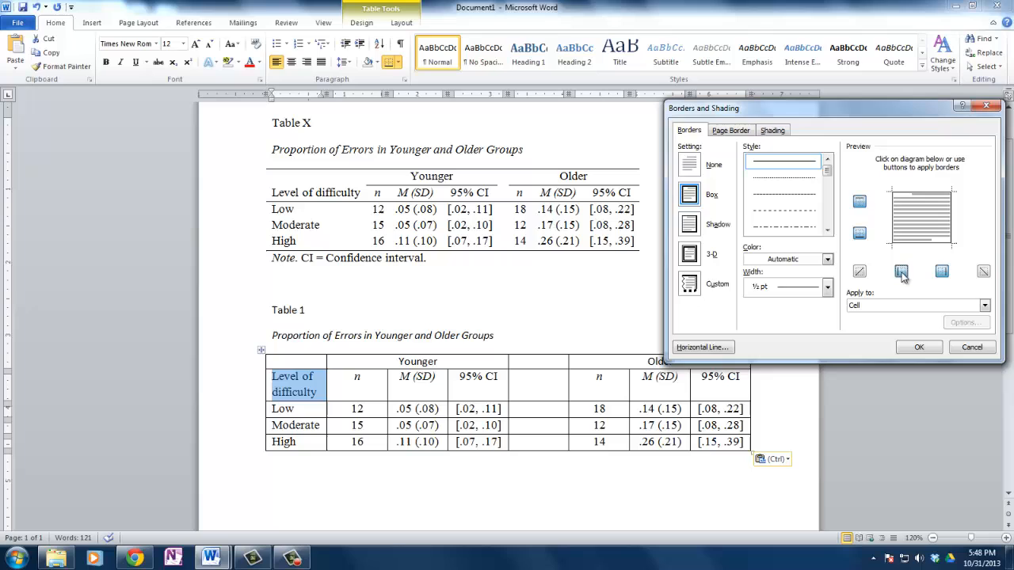
left_click(948, 274)
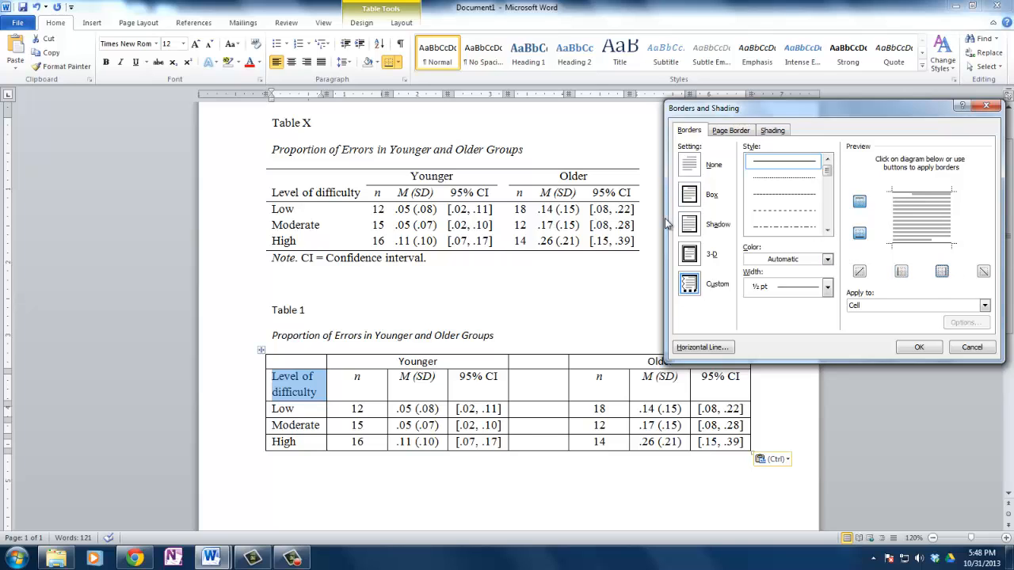
left_click(862, 203)
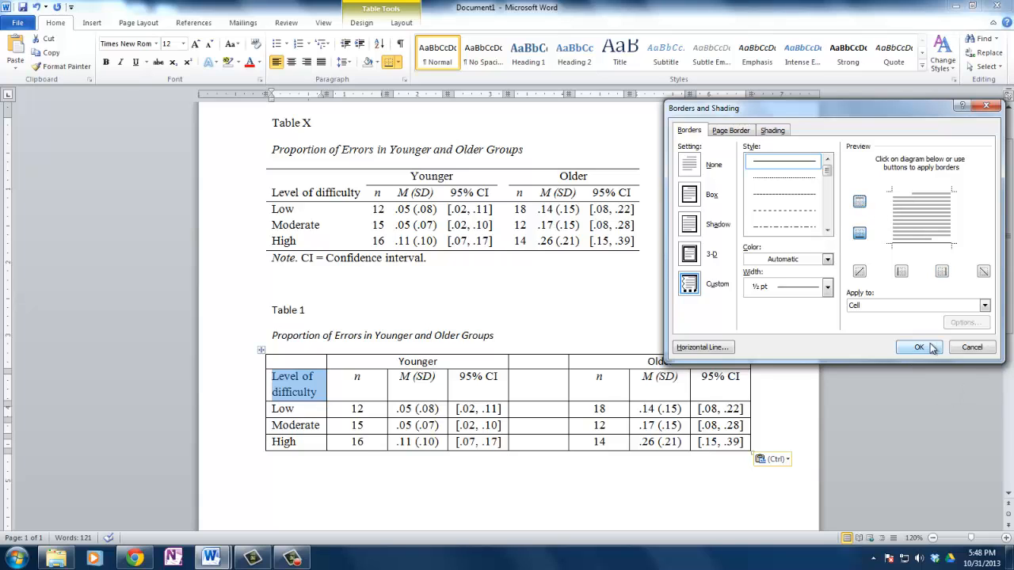
left_click(921, 349)
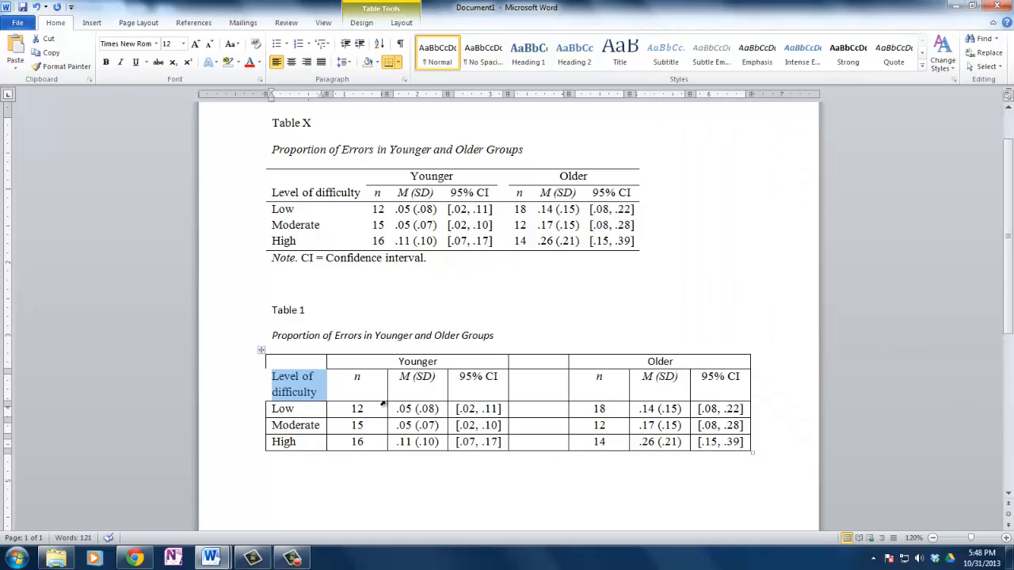
Remove all vertical borders and the inside horizontal borders from the Younger data cells for Low, Moderate and High in Table 1
left_click(389, 398)
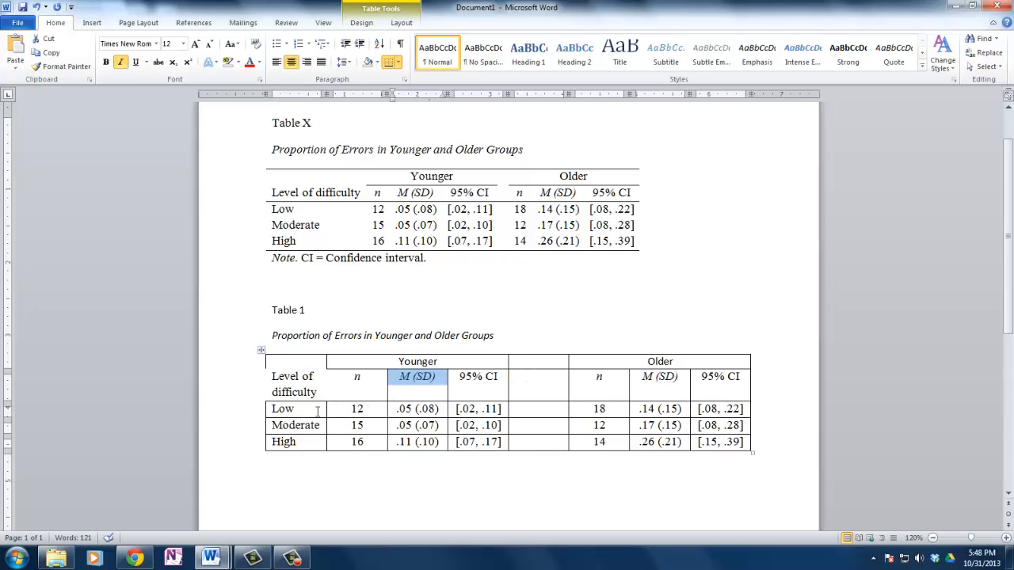
left_click_drag(343, 410, 477, 442)
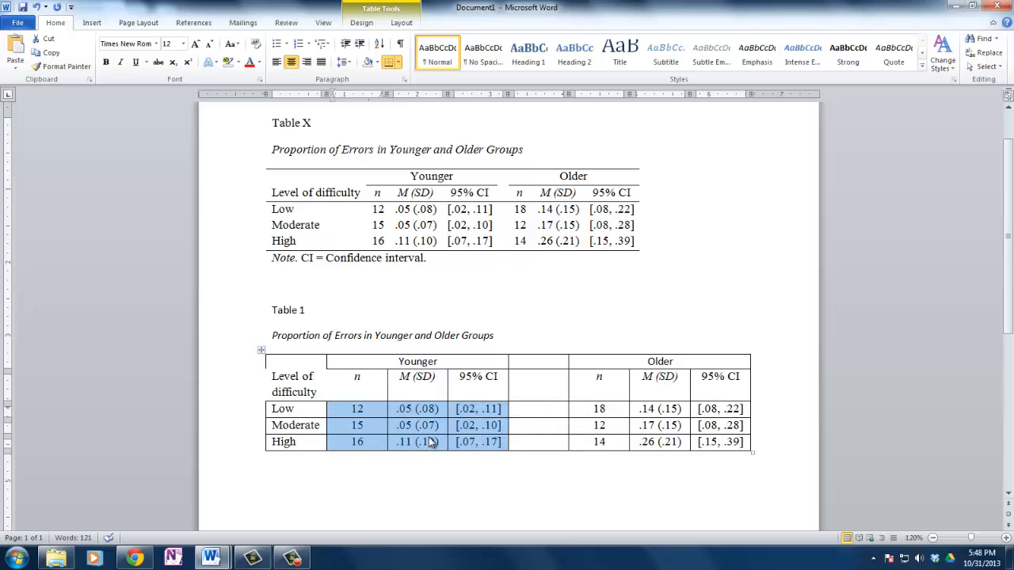
right_click(373, 429)
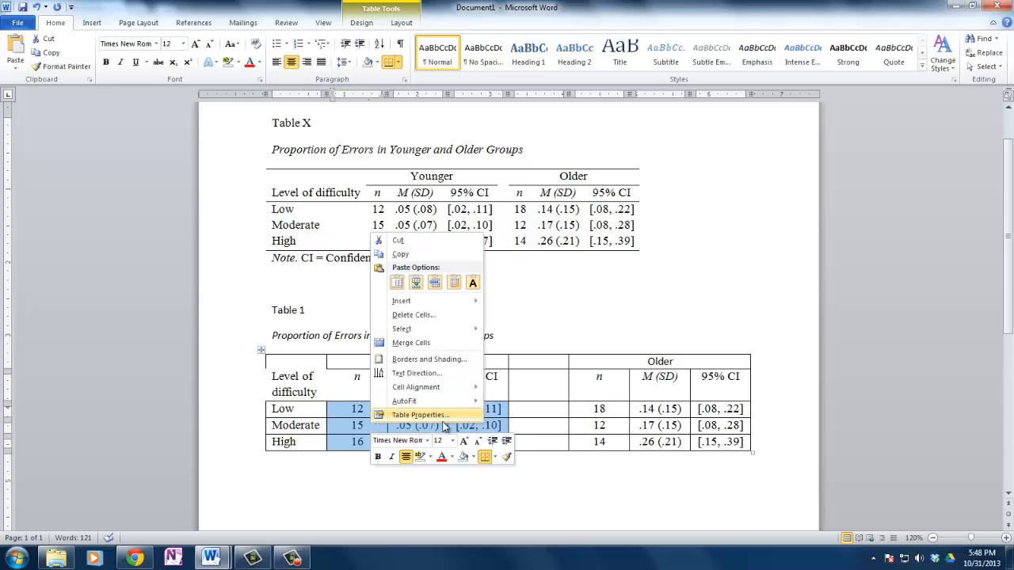
left_click(416, 359)
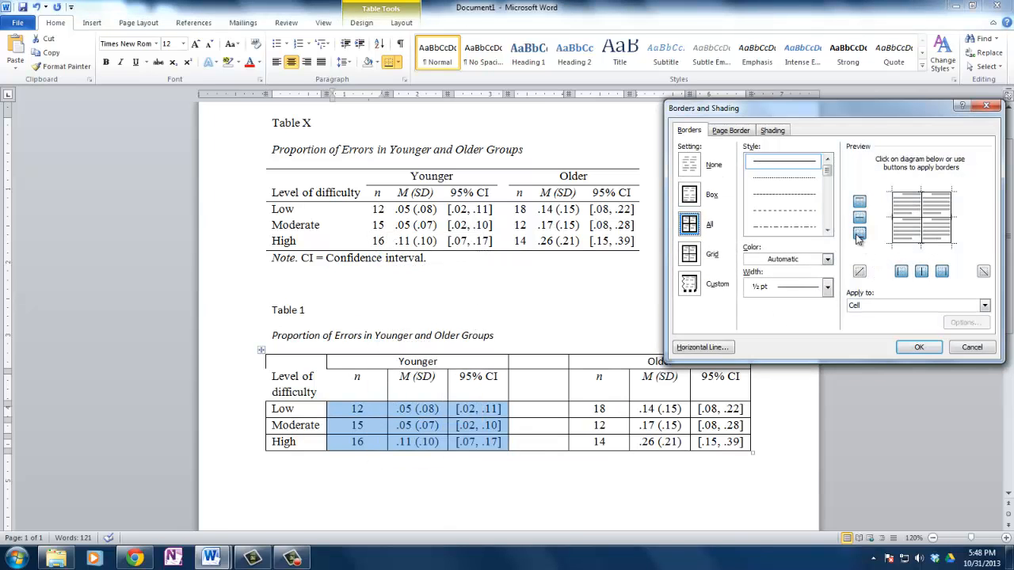
left_click(900, 273)
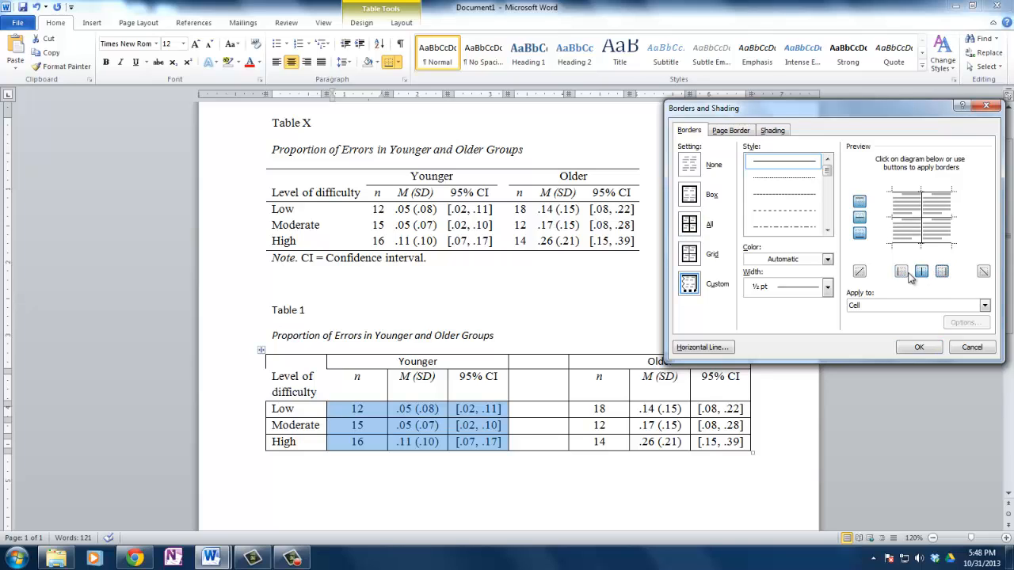
left_click(922, 272)
left_click(862, 222)
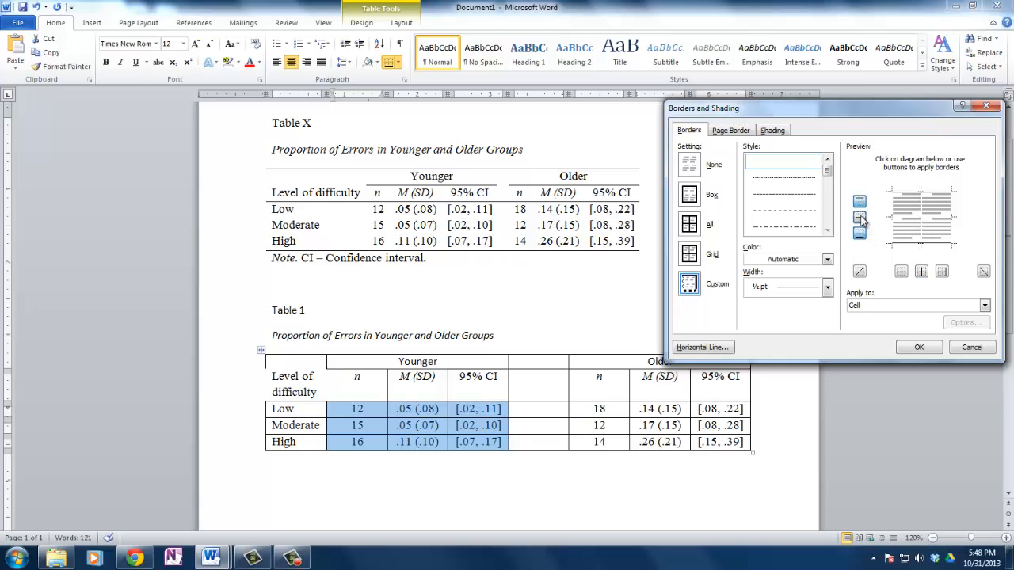
left_click(929, 352)
left_click(572, 480)
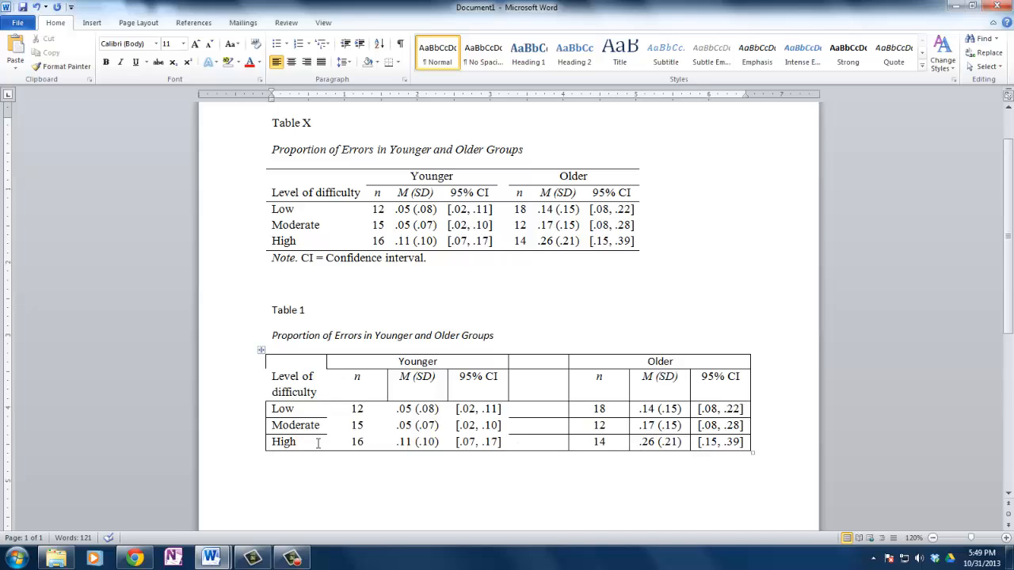
Remove the left border and the inside horizontal borders from the Low, Moderate and High label cells in Table 1
left_click_drag(315, 443, 279, 414)
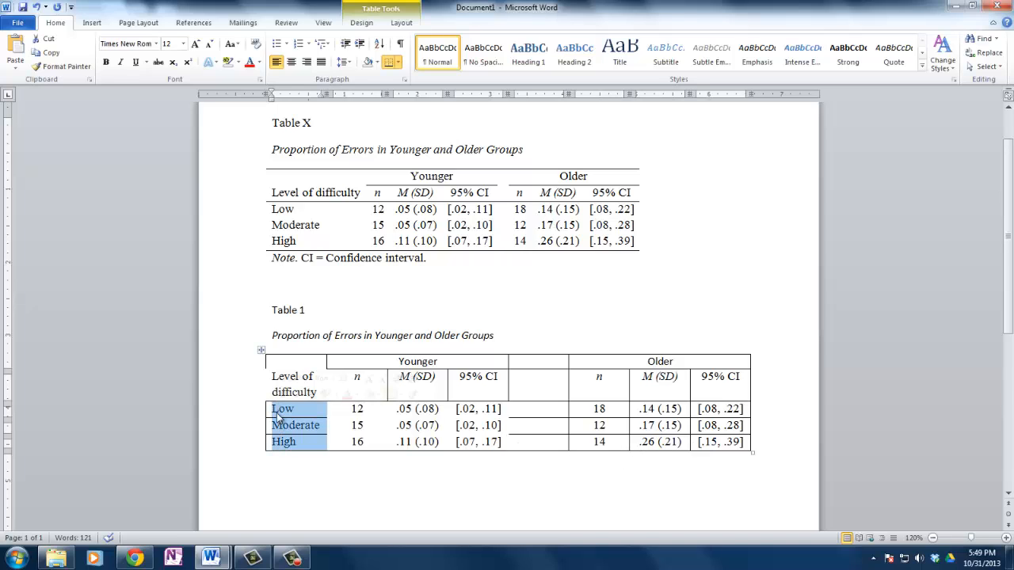
right_click(277, 415)
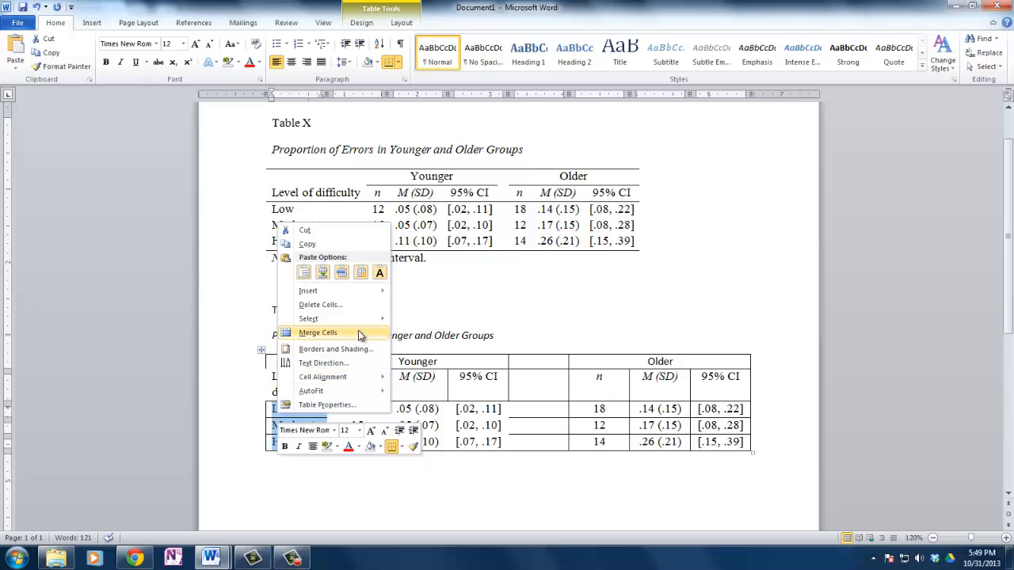
mouse_move(356, 323)
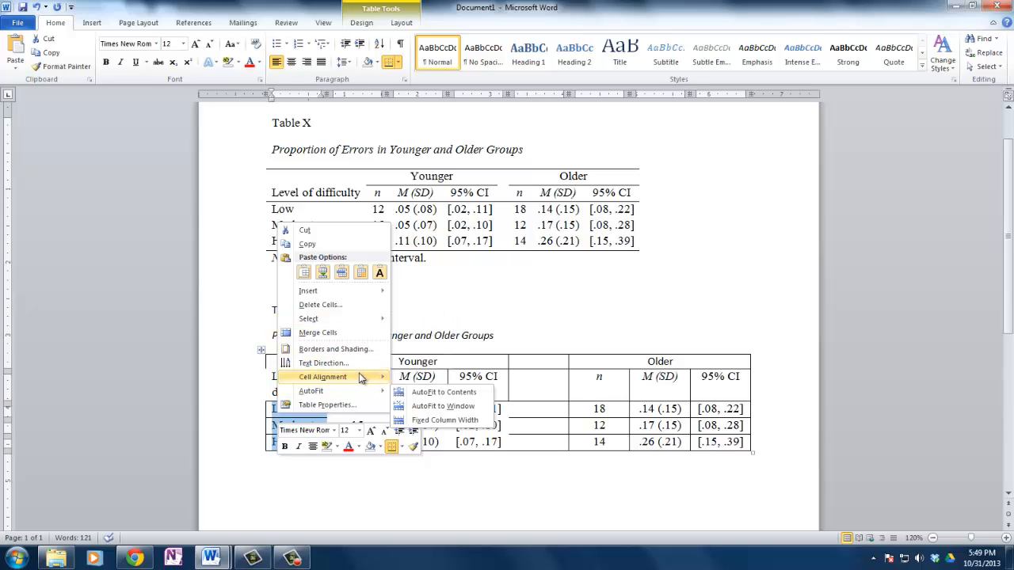
left_click(368, 356)
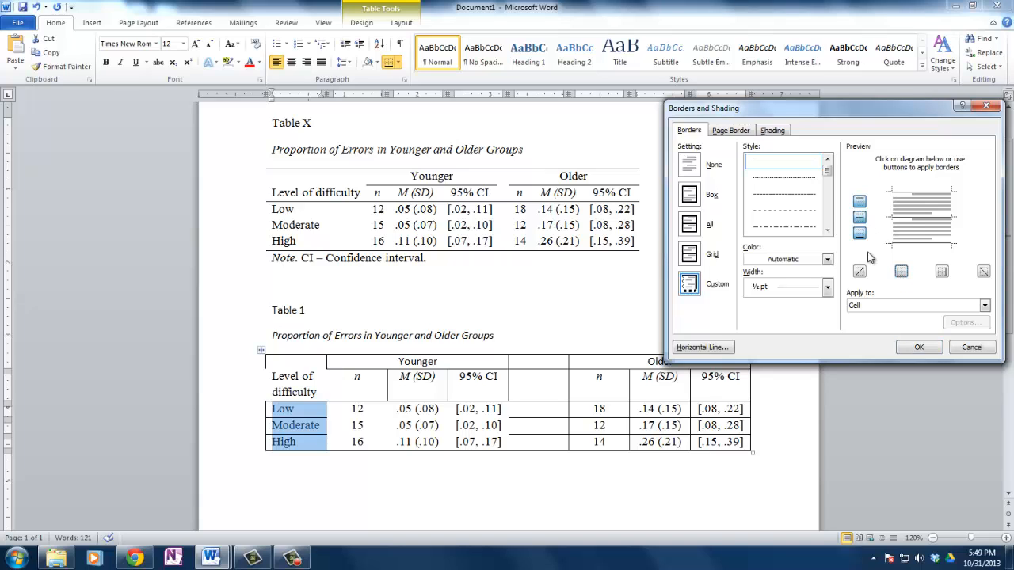
left_click(859, 218)
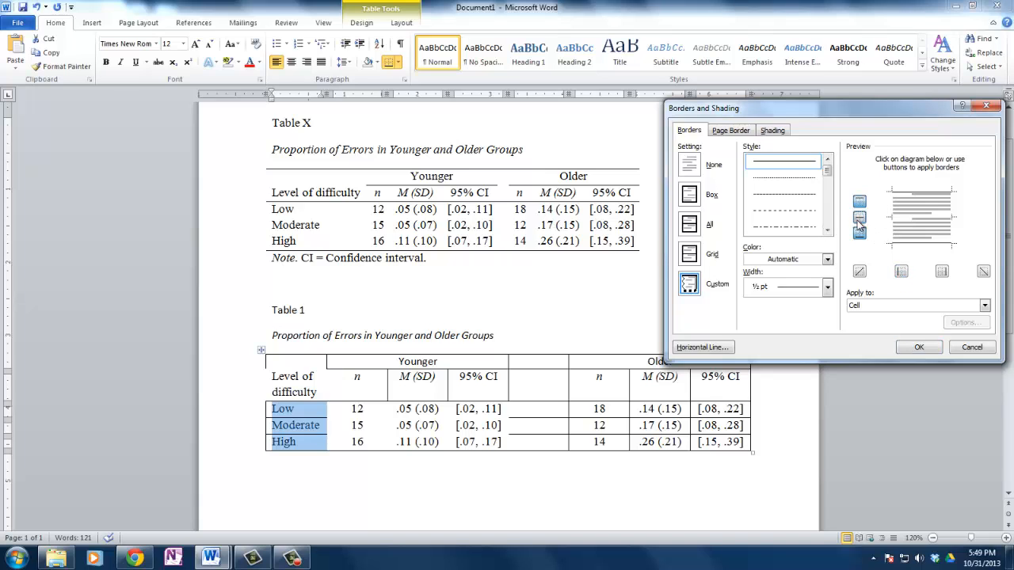
left_click(918, 348)
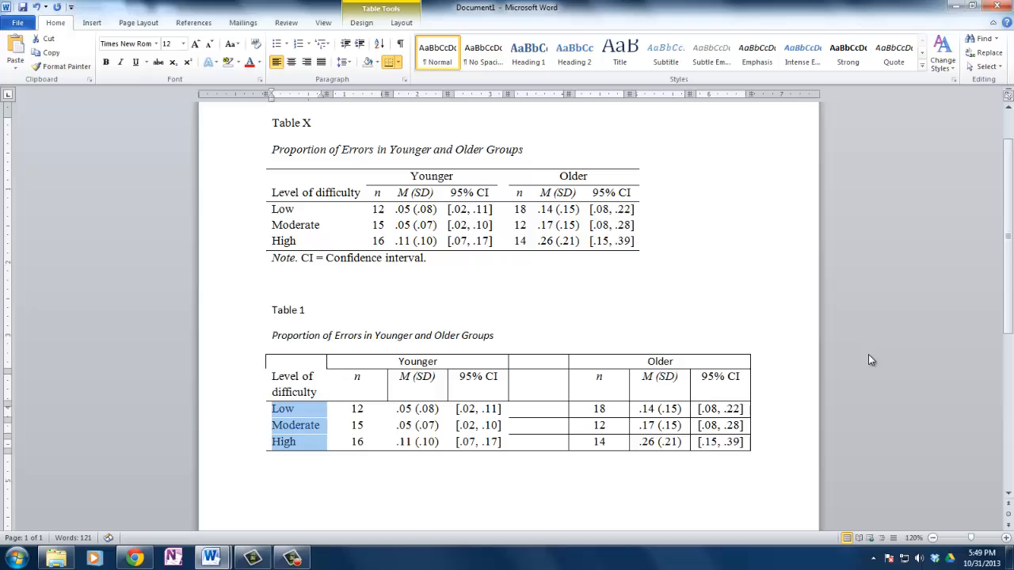
left_click(491, 507)
Remove the left border from the blank cell above "Level of difficulty" in Table 1
double_click(298, 365)
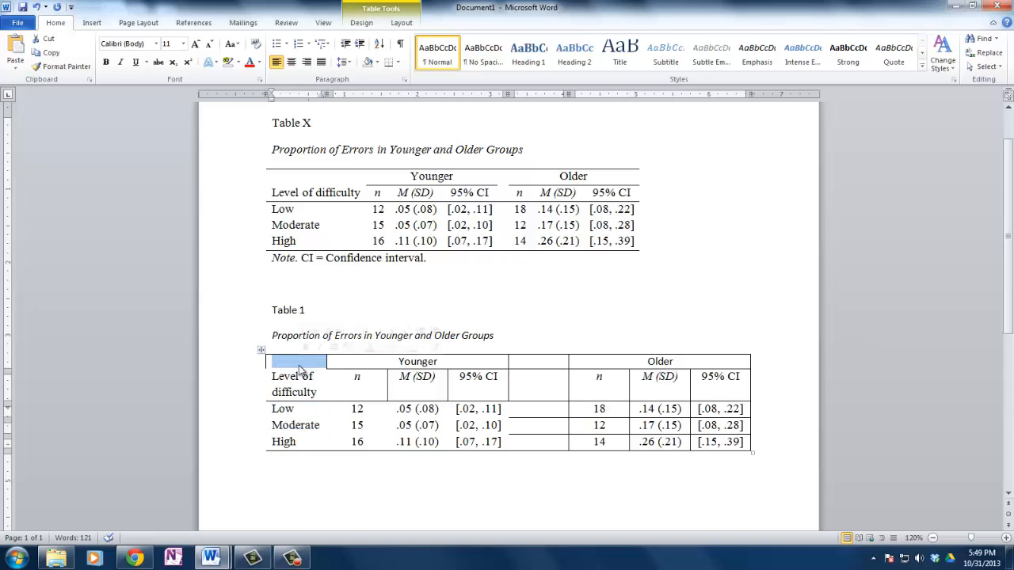
double_click(299, 365)
right_click(299, 370)
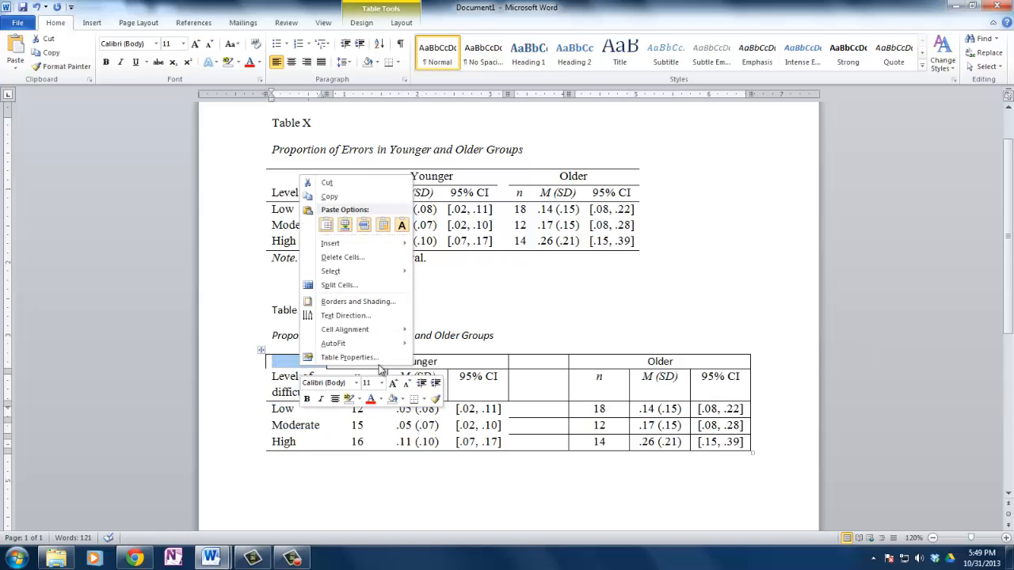
left_click(427, 401)
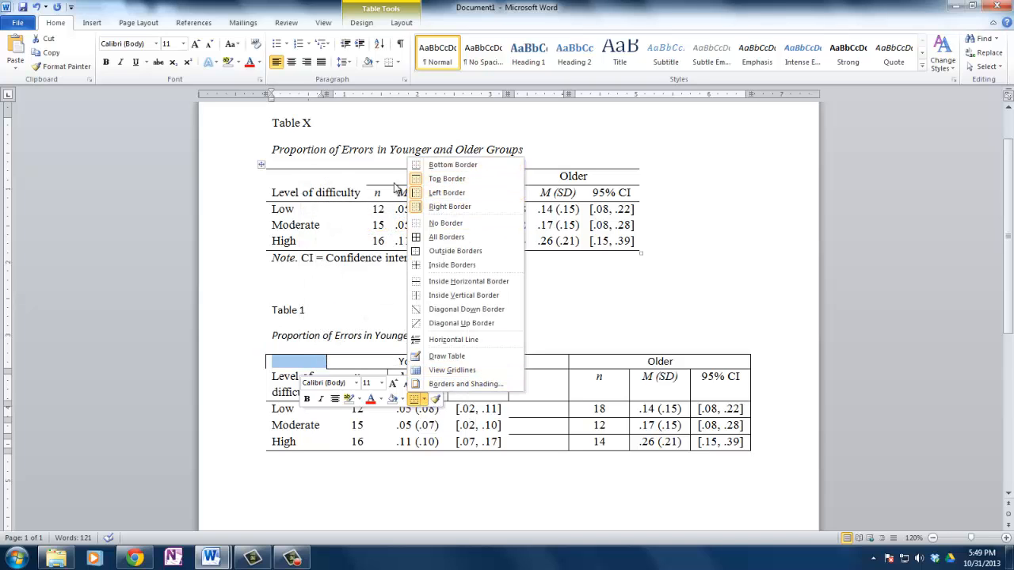
left_click(422, 196)
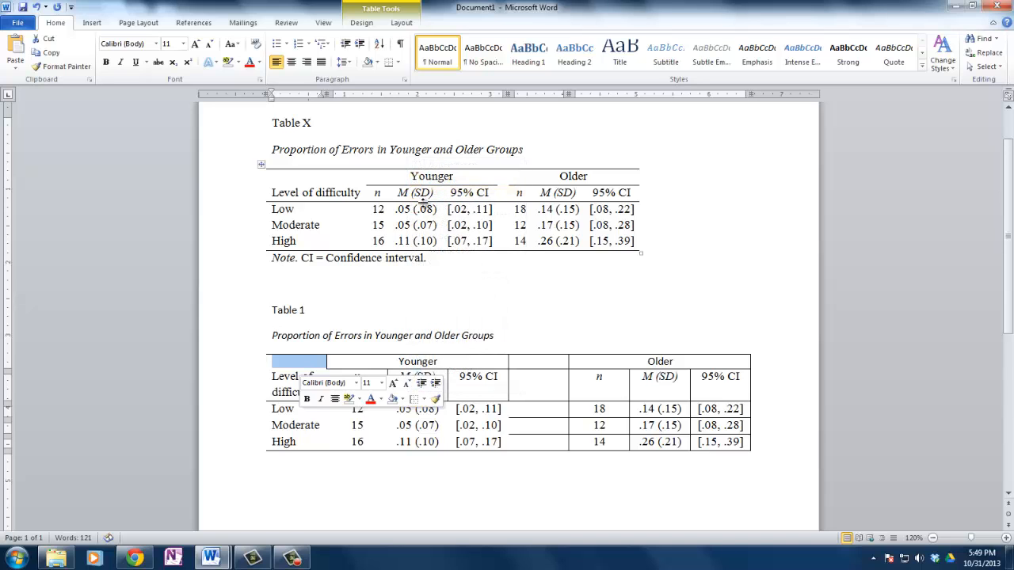
left_click(425, 401)
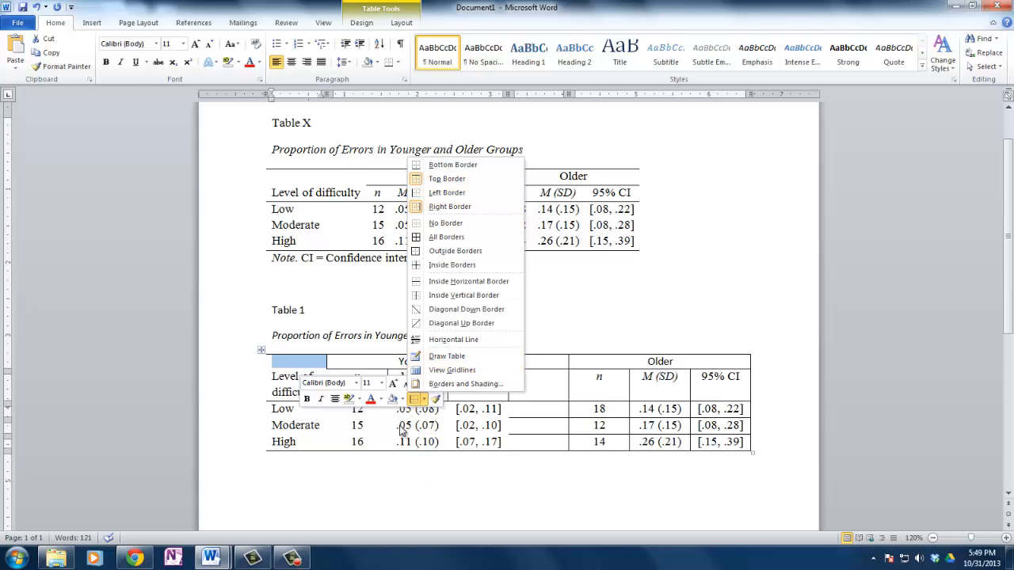
left_click(305, 372)
left_click(303, 362)
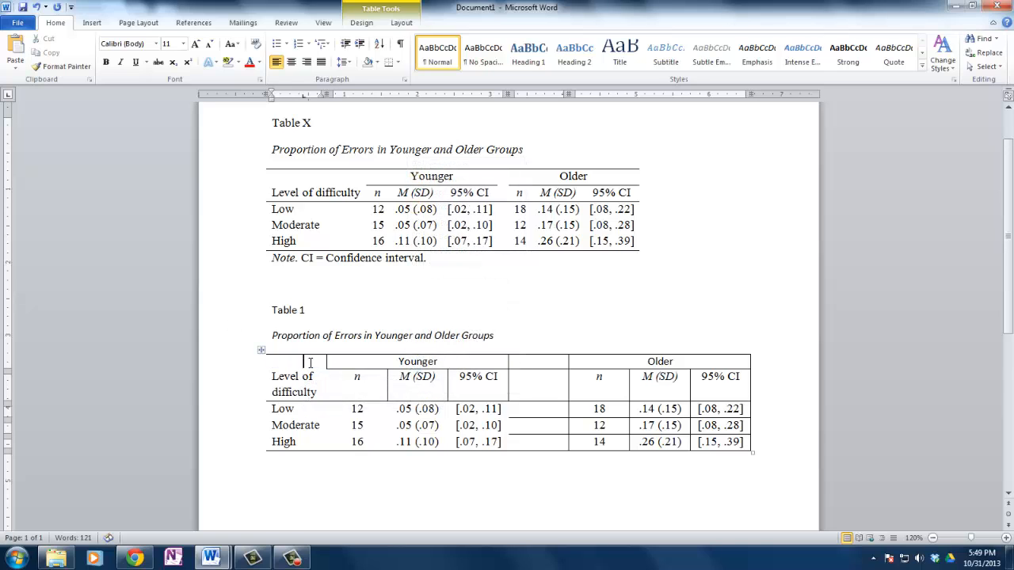
right_click(308, 366)
right_click(299, 365)
Remove the outer right border of Table 1 with the border settings applied to the whole table
left_click_drag(273, 363, 320, 363)
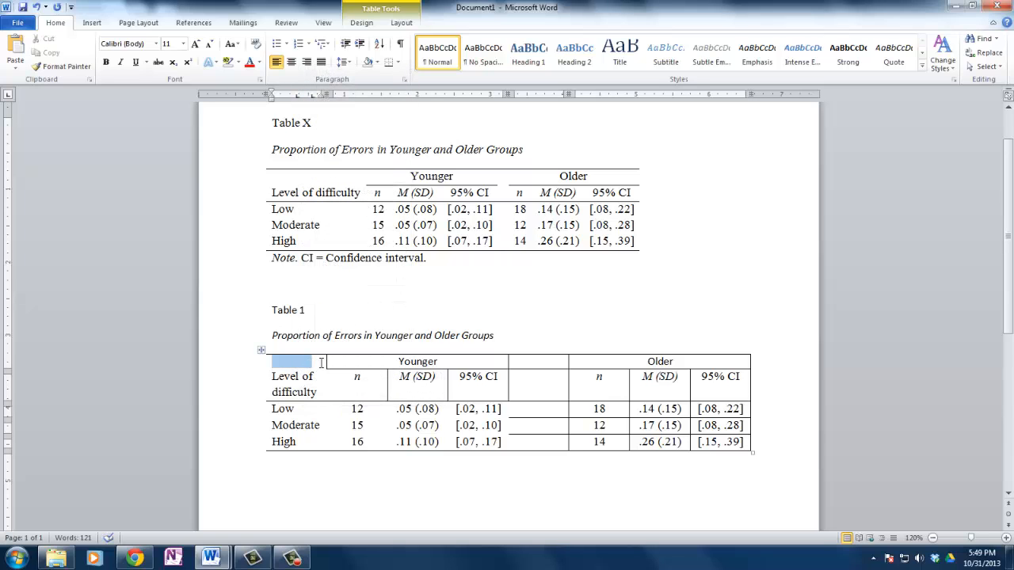
right_click(324, 365)
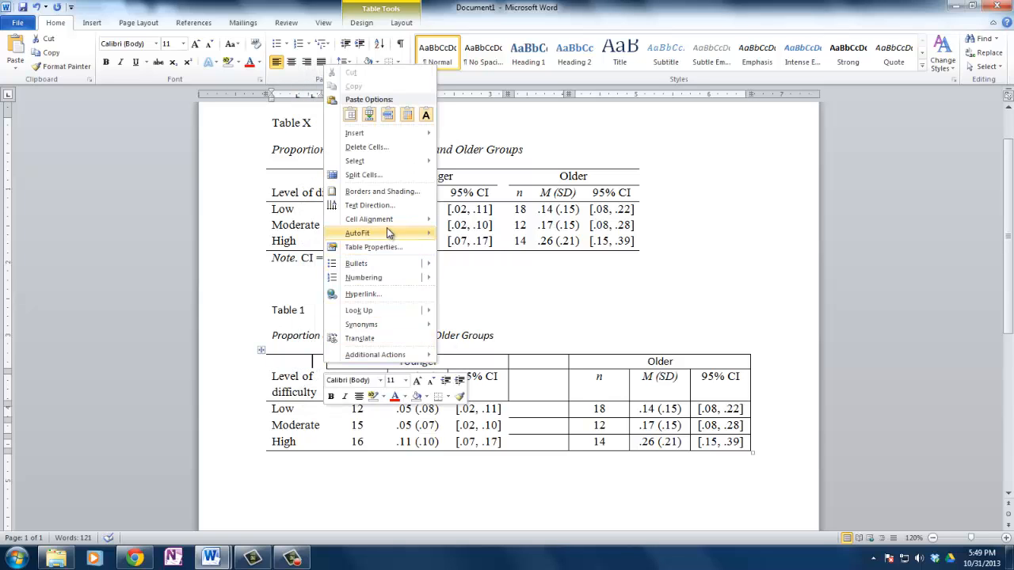
left_click(390, 192)
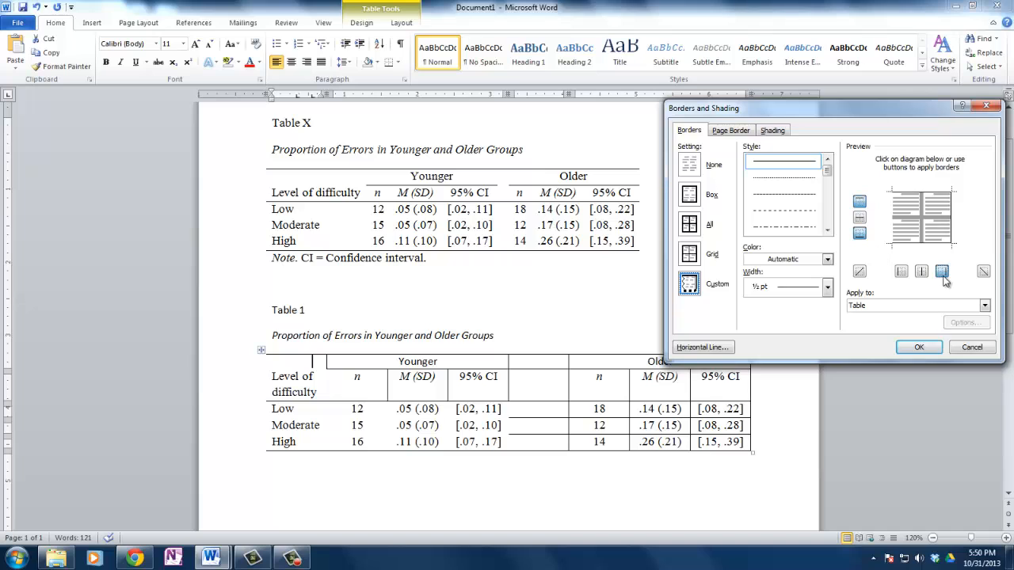
left_click(921, 347)
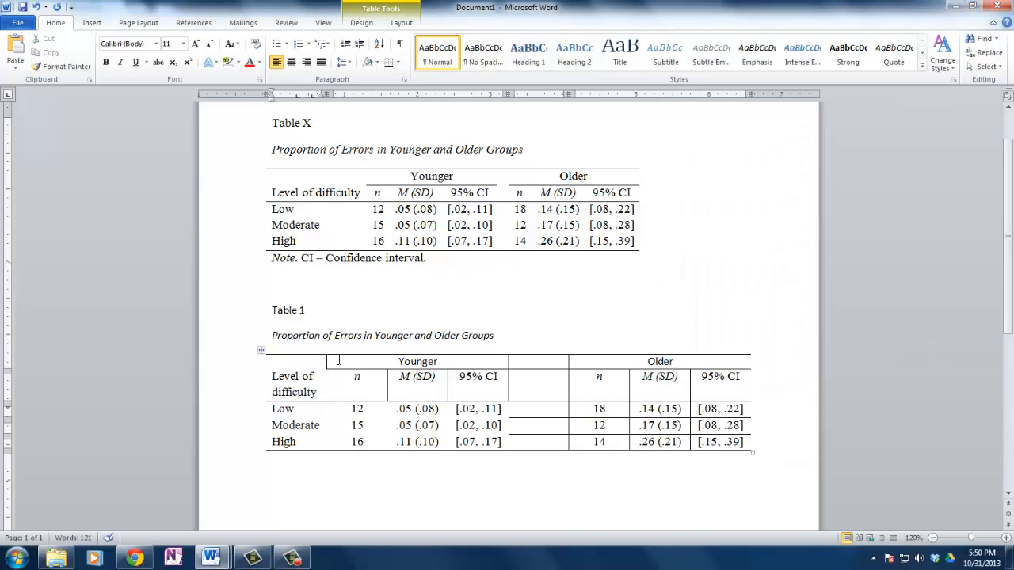
left_click_drag(352, 361, 501, 364)
right_click(501, 363)
left_click(485, 363)
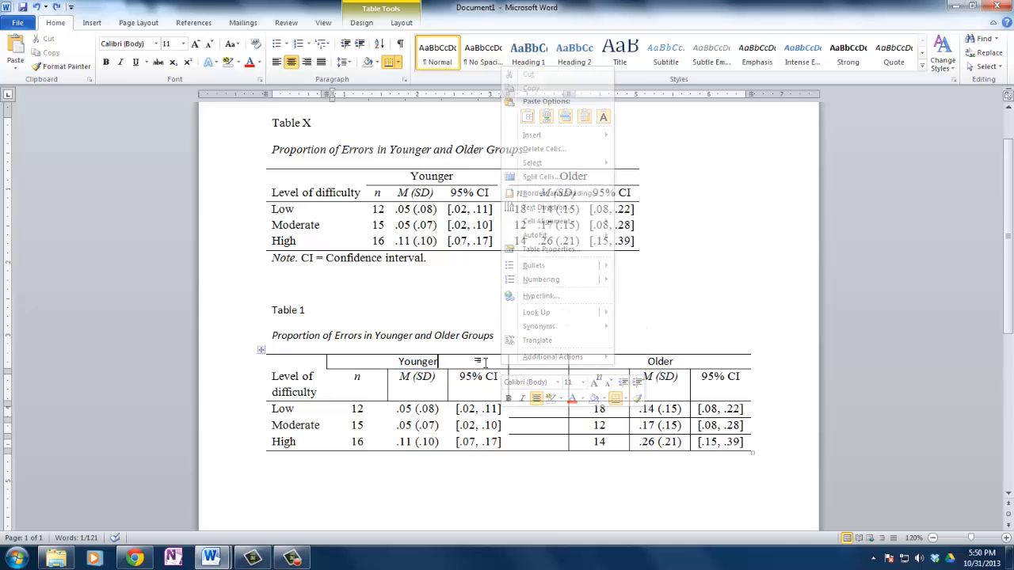
double_click(485, 363)
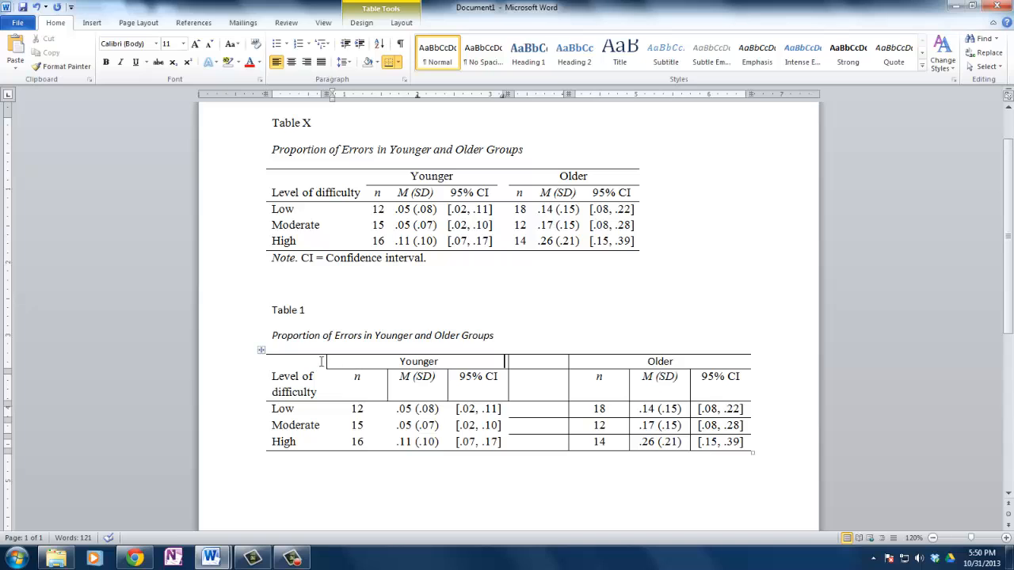
Remove the left, inside vertical and right borders from the Younger header cell and the blank cell beside it in Table 1
left_click_drag(333, 362, 507, 362)
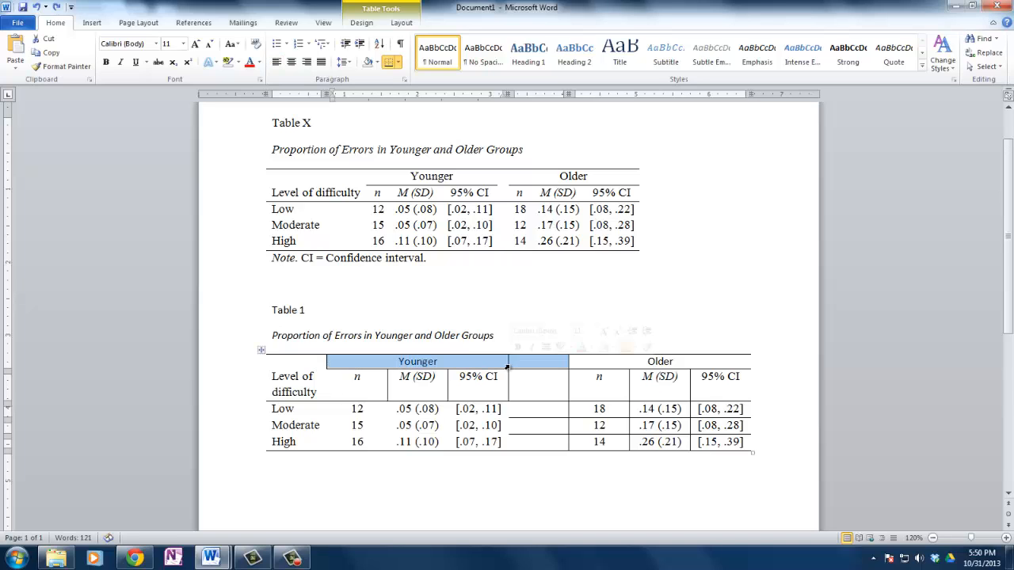
right_click(478, 366)
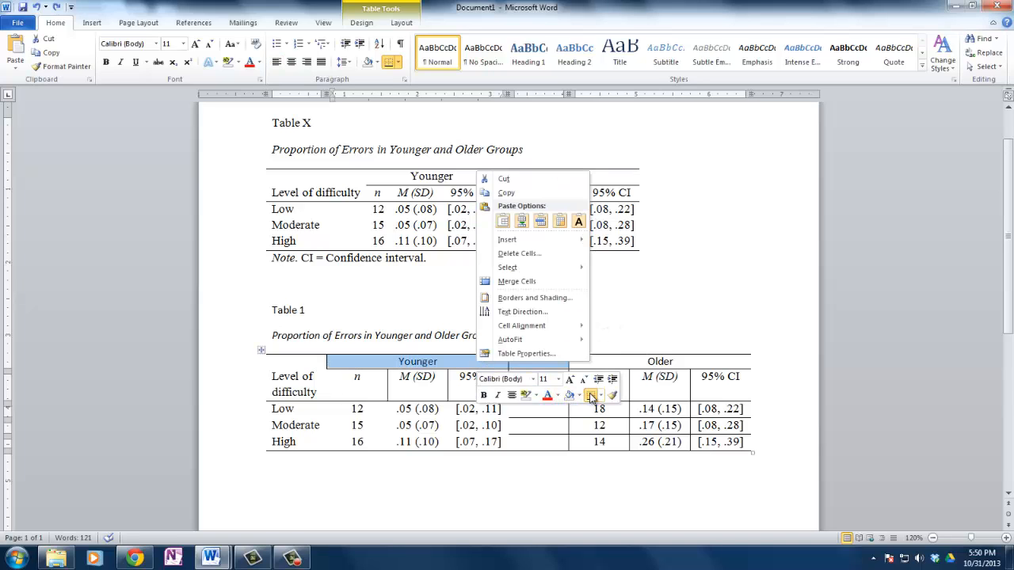
left_click(536, 297)
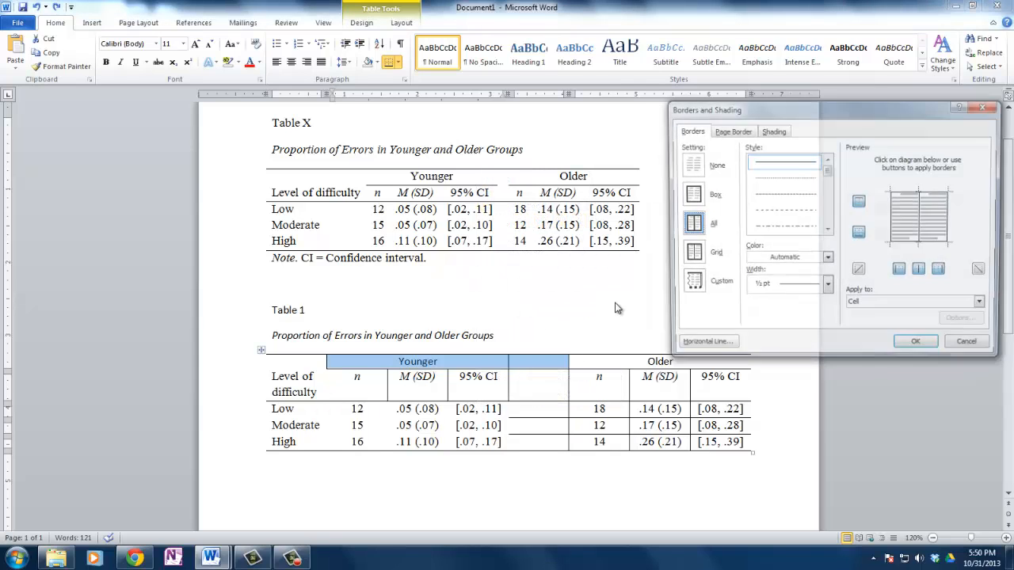
left_click(901, 271)
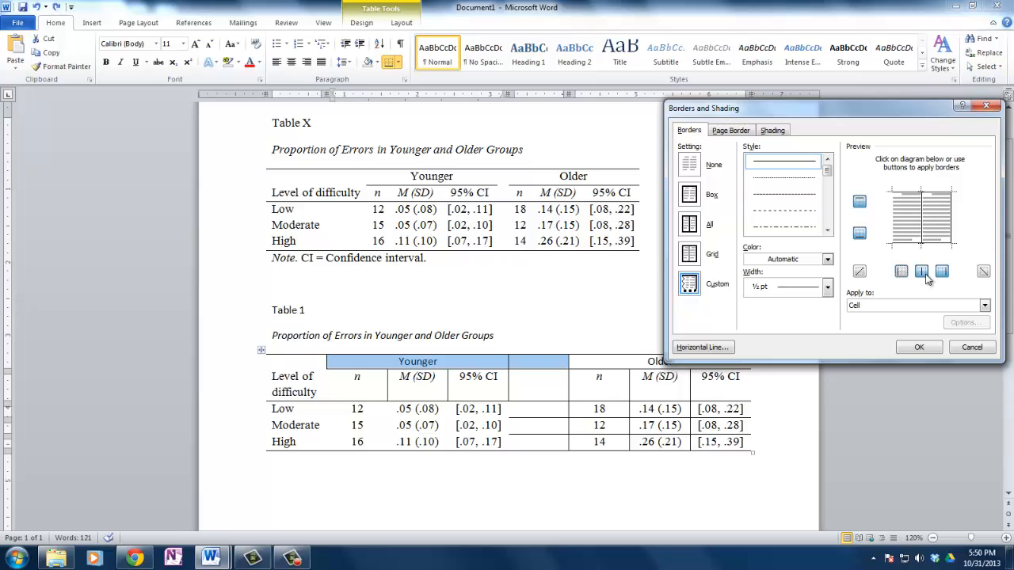
left_click(923, 273)
left_click(941, 274)
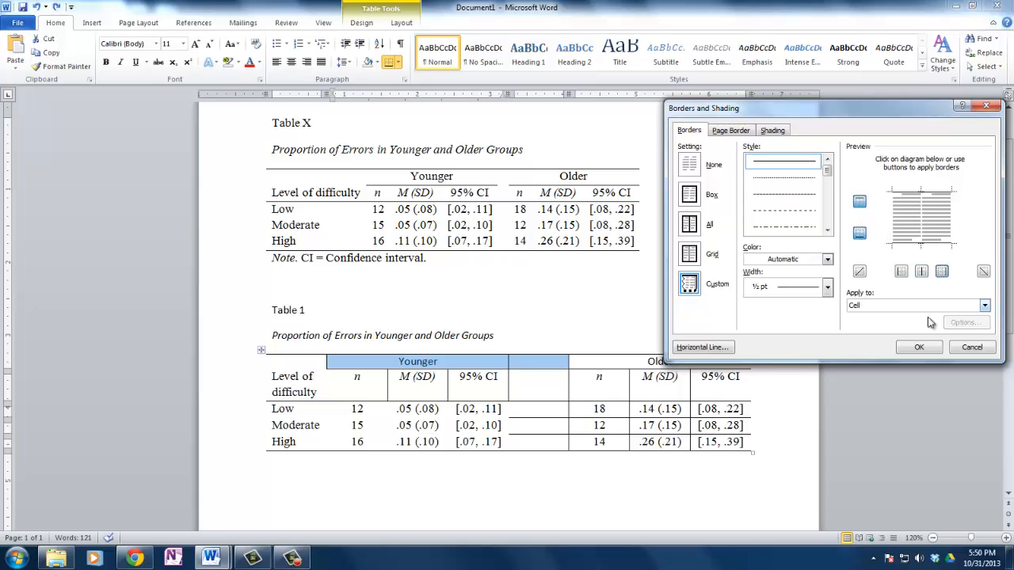
left_click(919, 349)
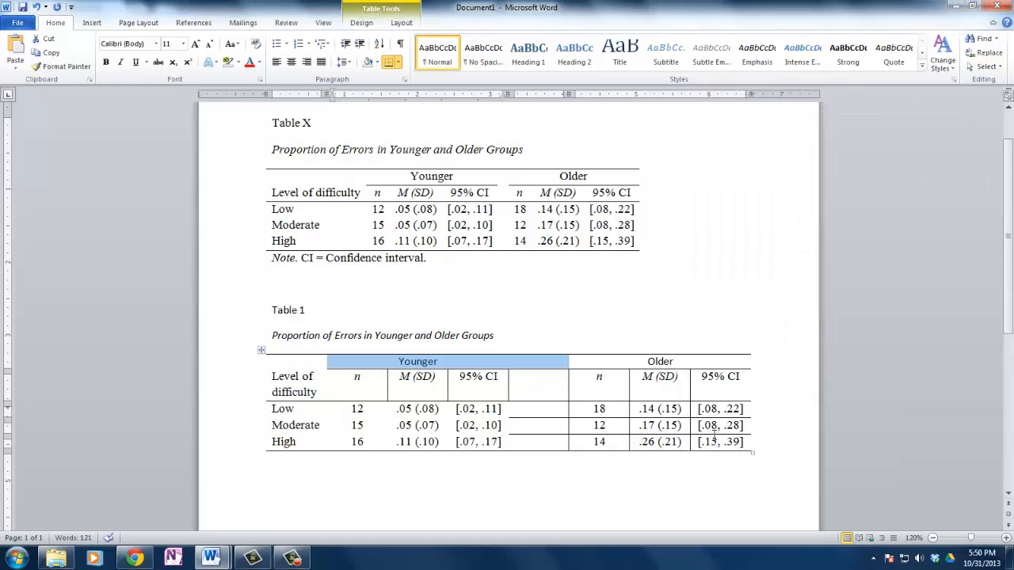
left_click(520, 514)
Remove the bottom border from the blank cell between the Younger and Older headers in Table 1
left_click(540, 365)
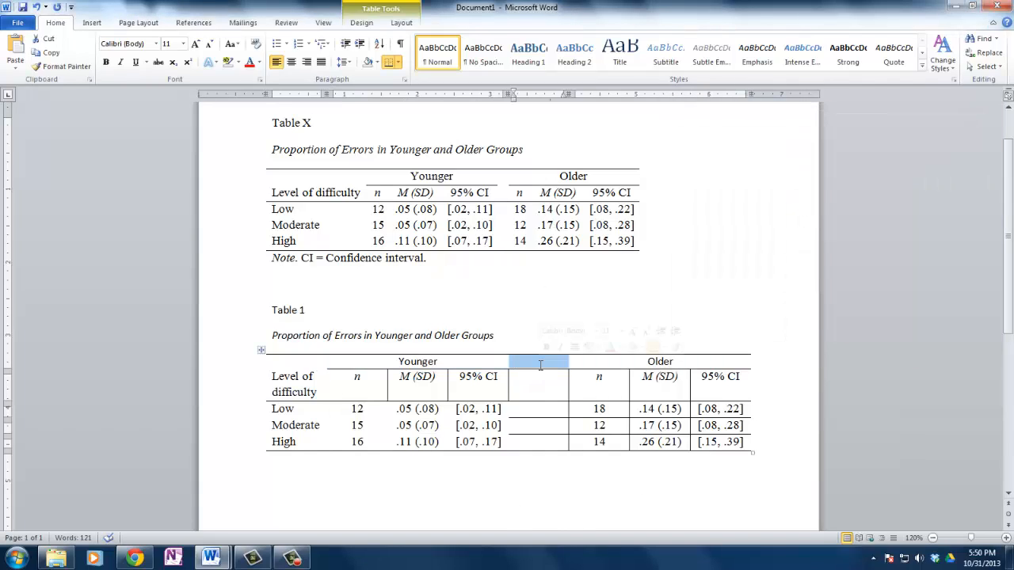
right_click(541, 365)
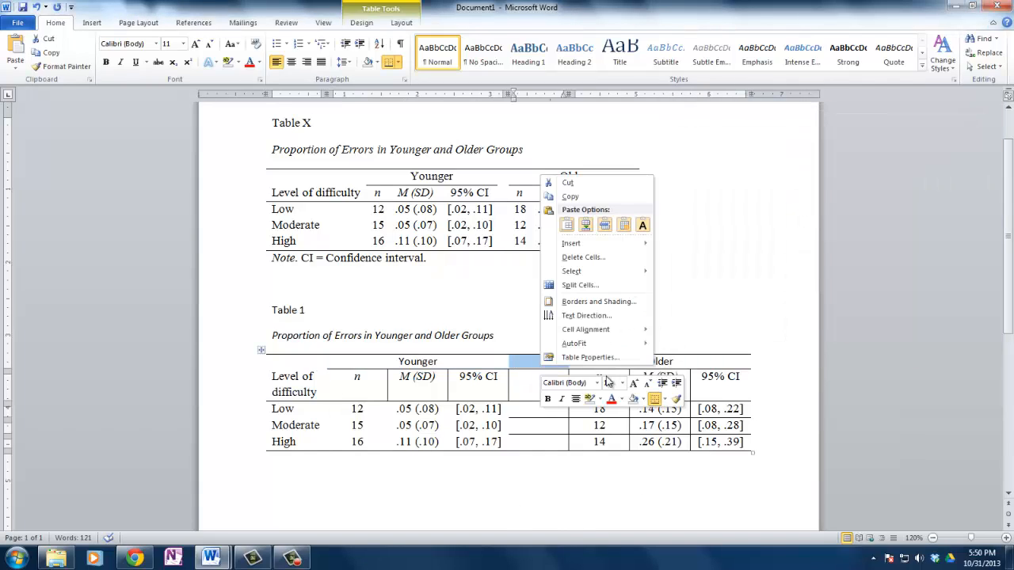
left_click(618, 304)
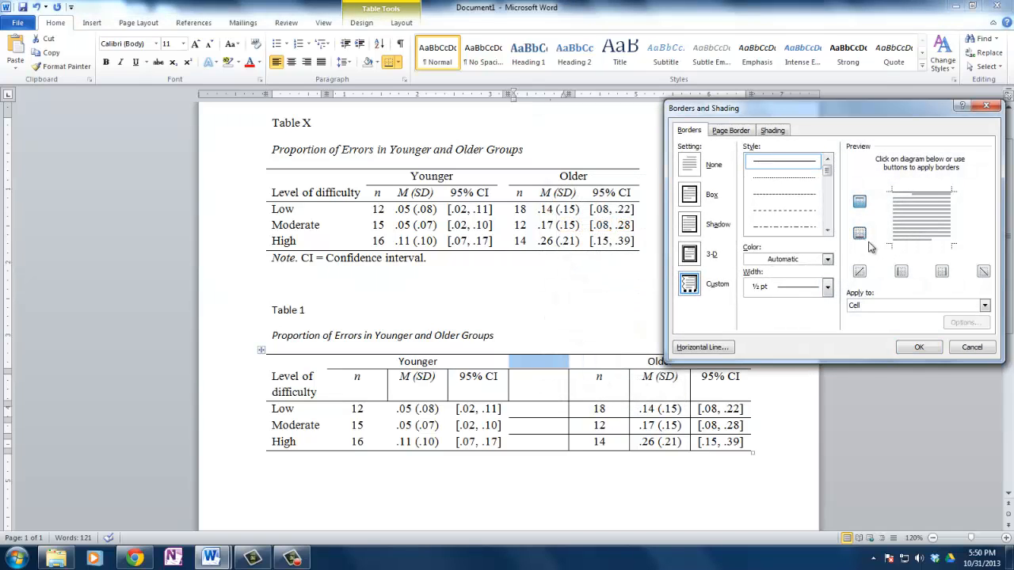
left_click(915, 350)
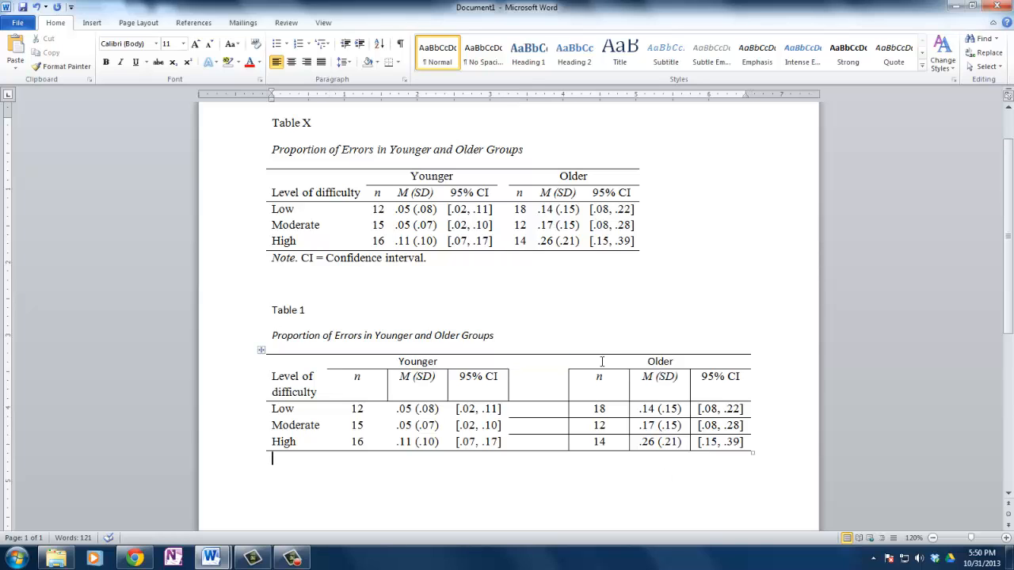
left_click_drag(586, 386, 741, 385)
right_click(695, 391)
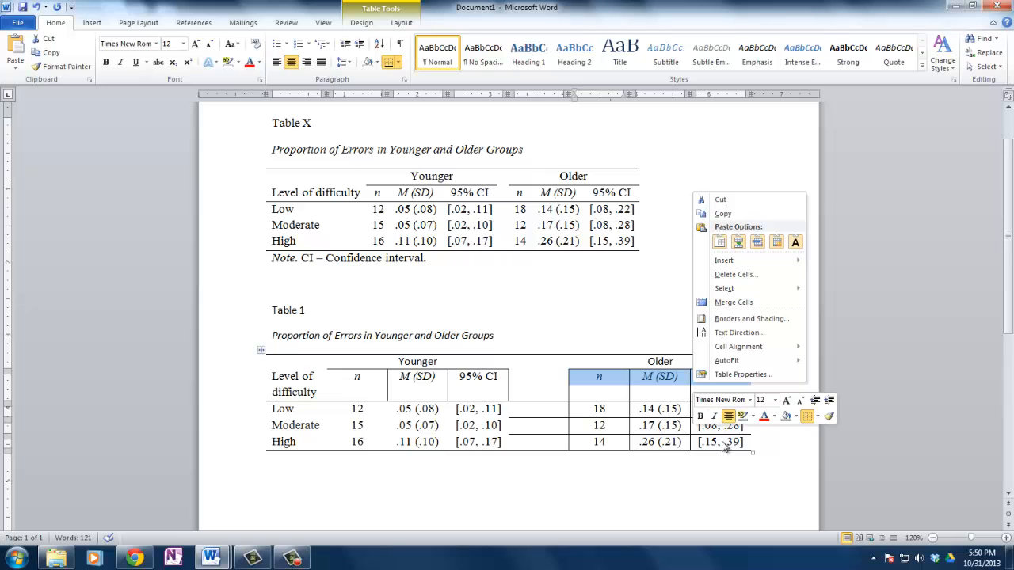
key("Escape")
Remove the left, inside vertical and inside horizontal borders from the cells below the Older header, from the subheadings through the High row
left_click_drag(749, 441, 594, 389)
right_click(650, 390)
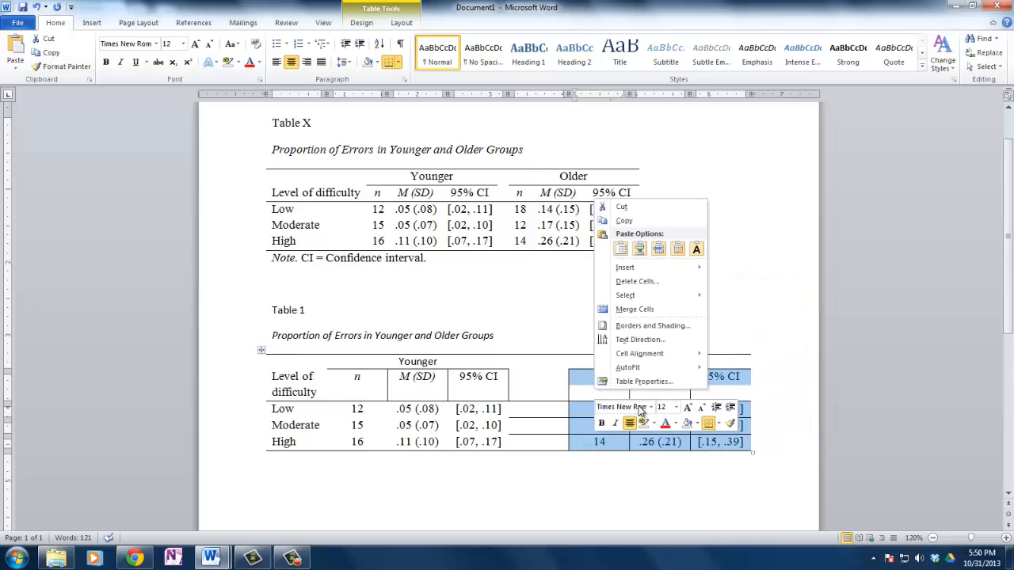
left_click(657, 322)
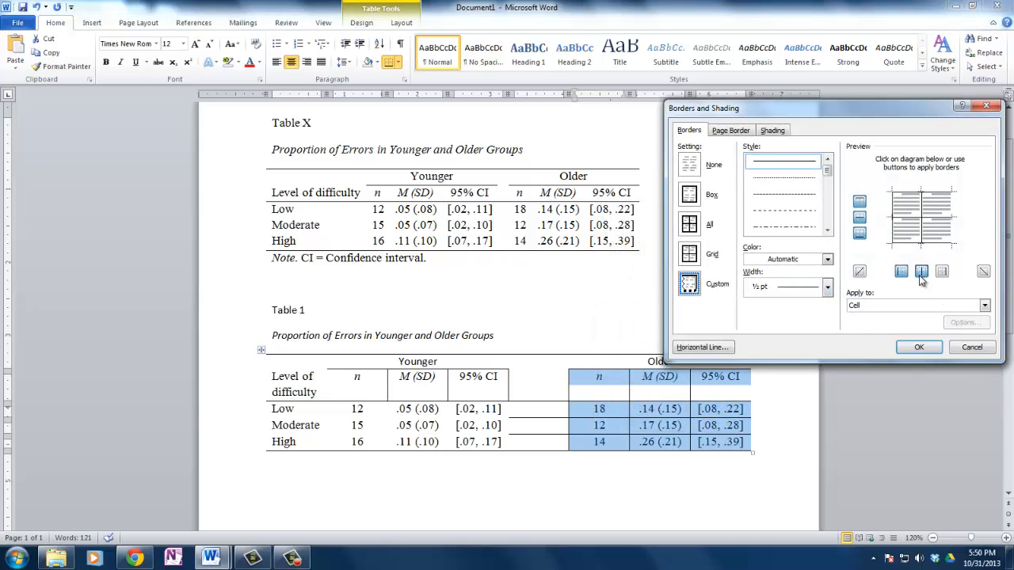
left_click(859, 218)
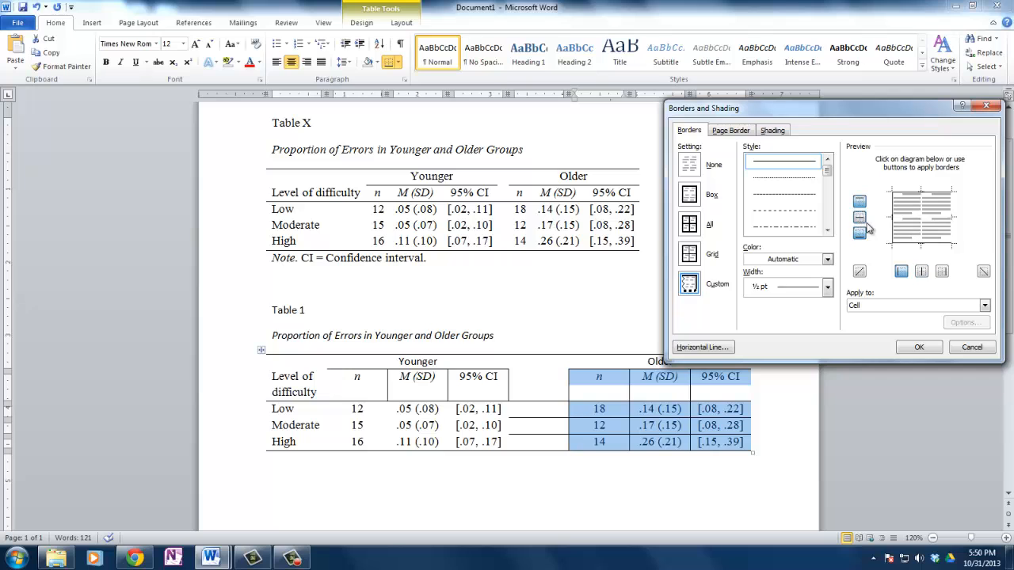
left_click(902, 271)
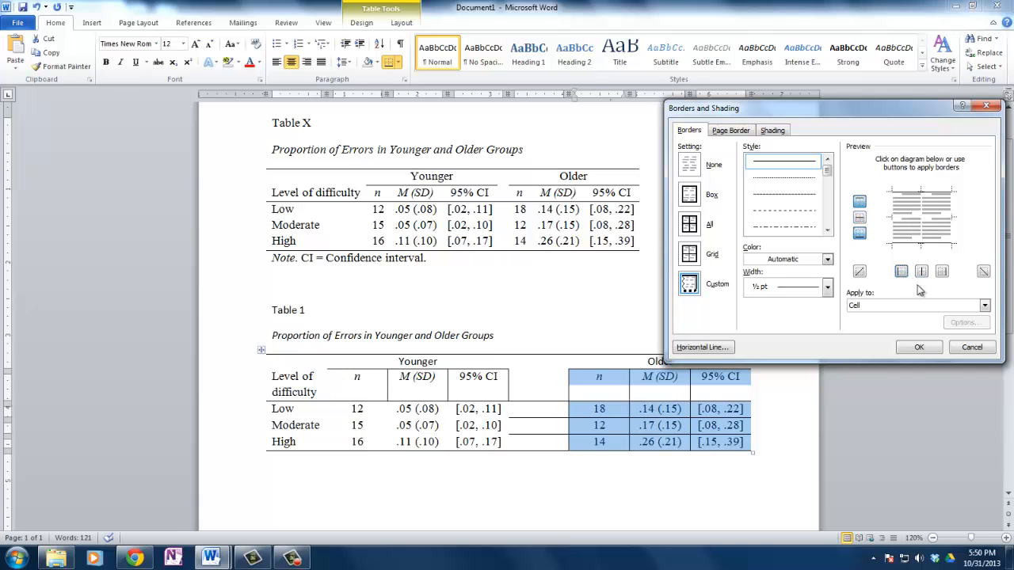
left_click(919, 349)
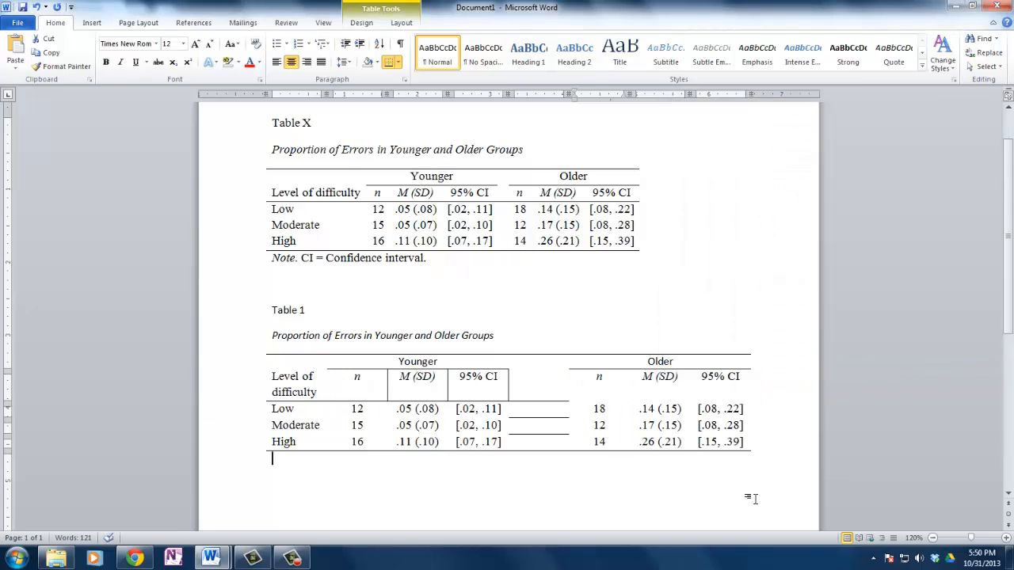
Add a bottom border under the Older subheadings n, M (SD) and 95% CI in Table 1
left_click_drag(612, 382, 718, 378)
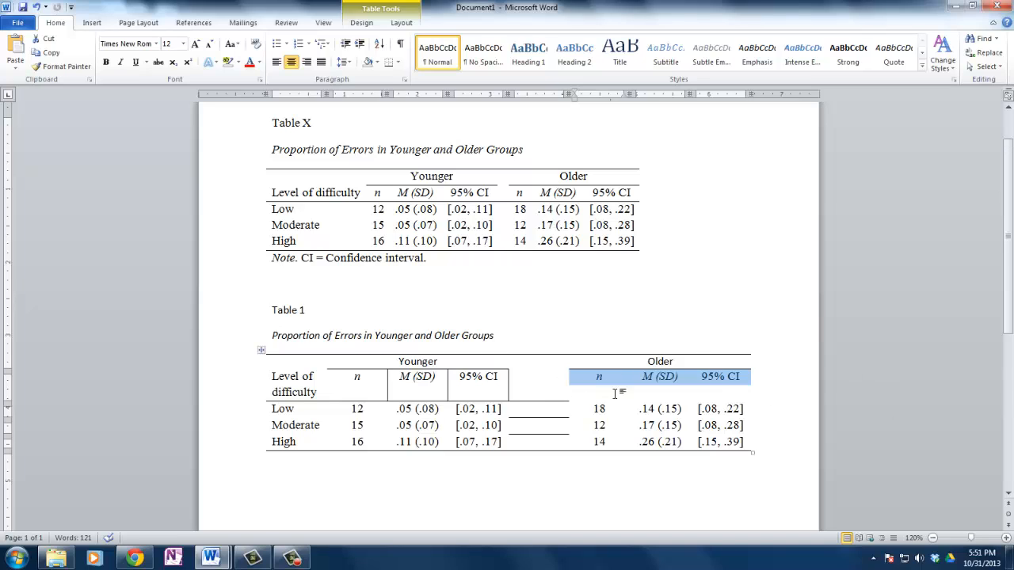
right_click(622, 386)
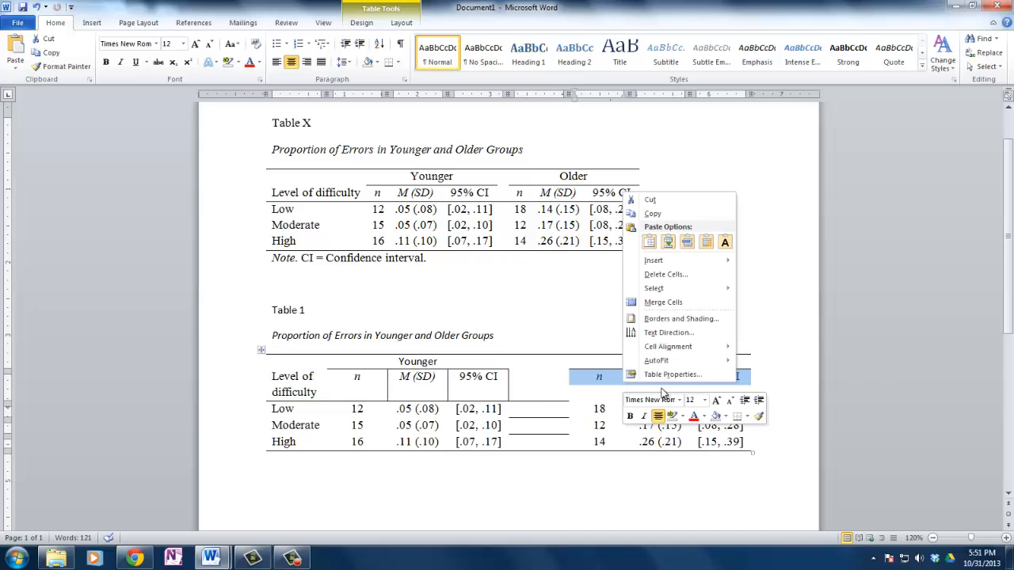
left_click(666, 320)
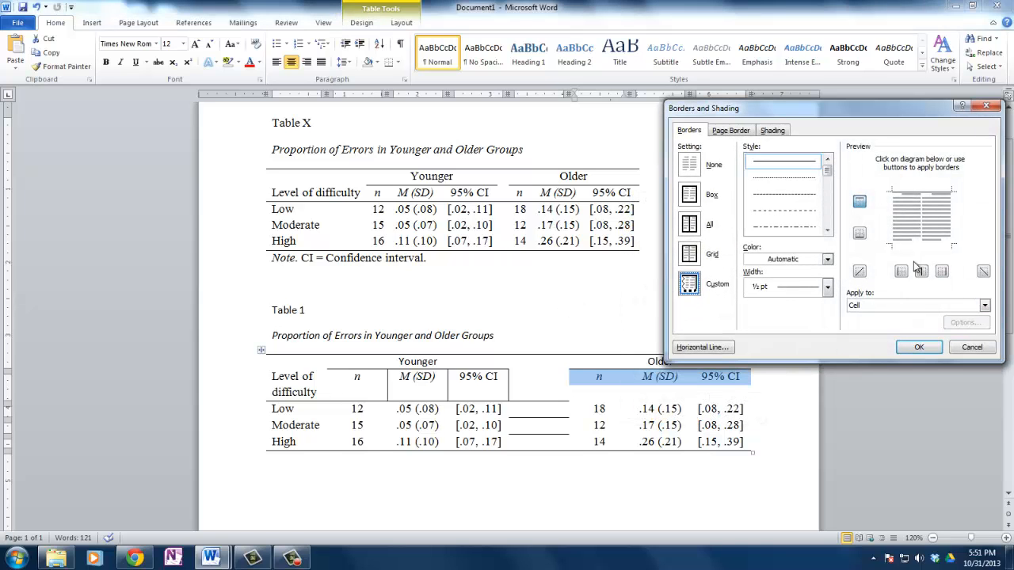
left_click(858, 234)
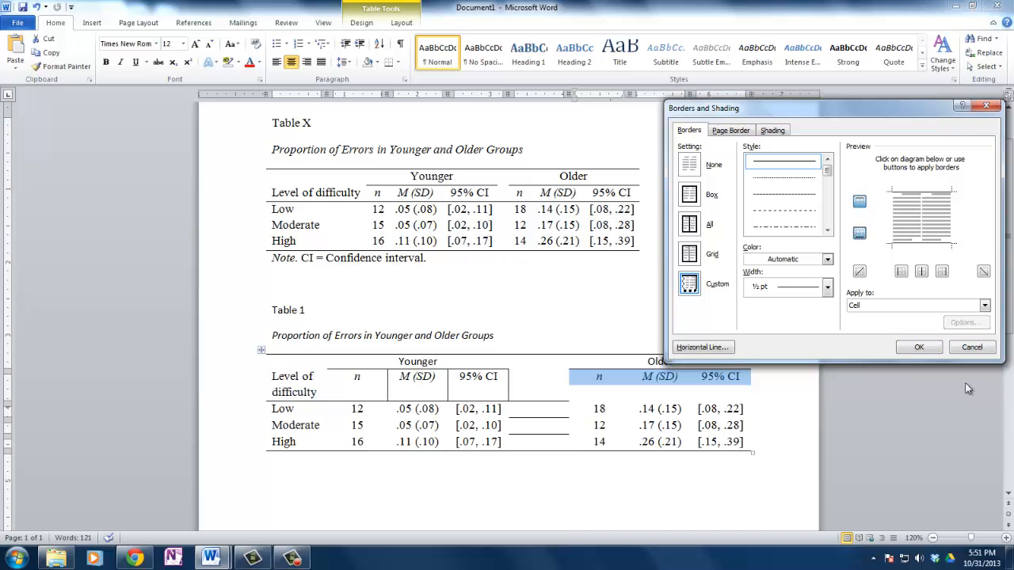
left_click(918, 347)
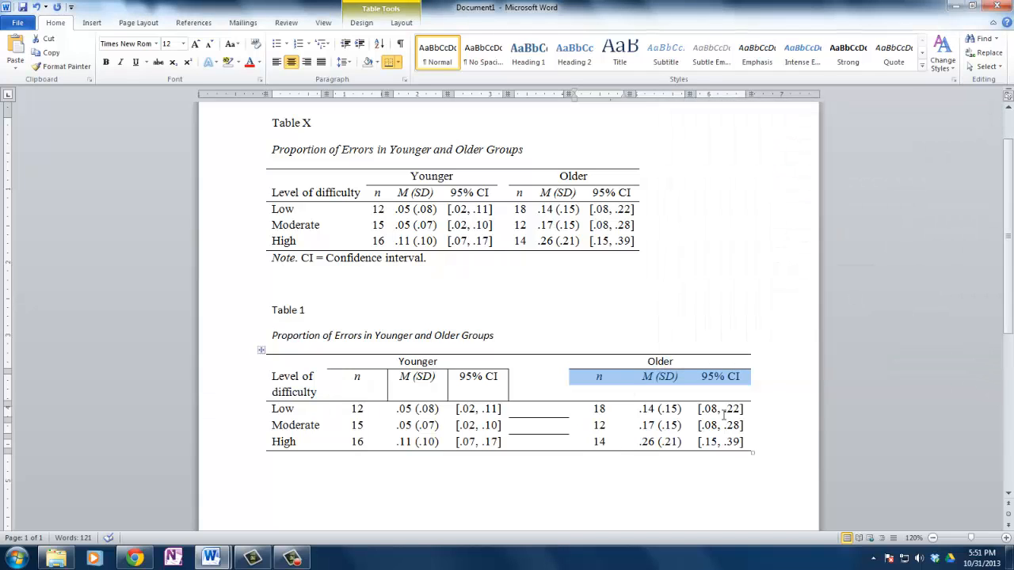
left_click(681, 506)
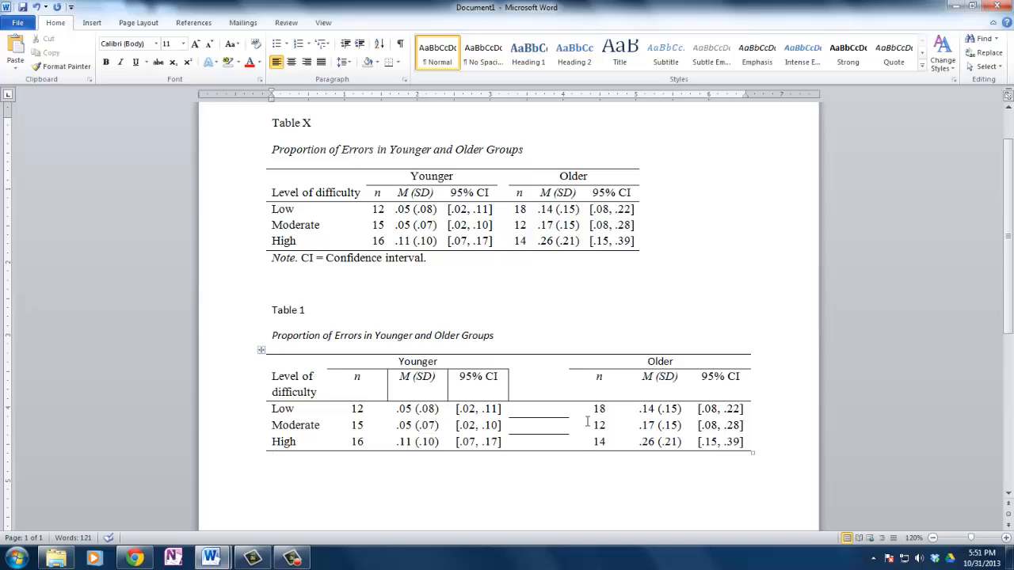
Remove the inside horizontal borders from the blank spacer cells in the Low, Moderate and High rows of Table 1
left_click_drag(540, 440, 539, 412)
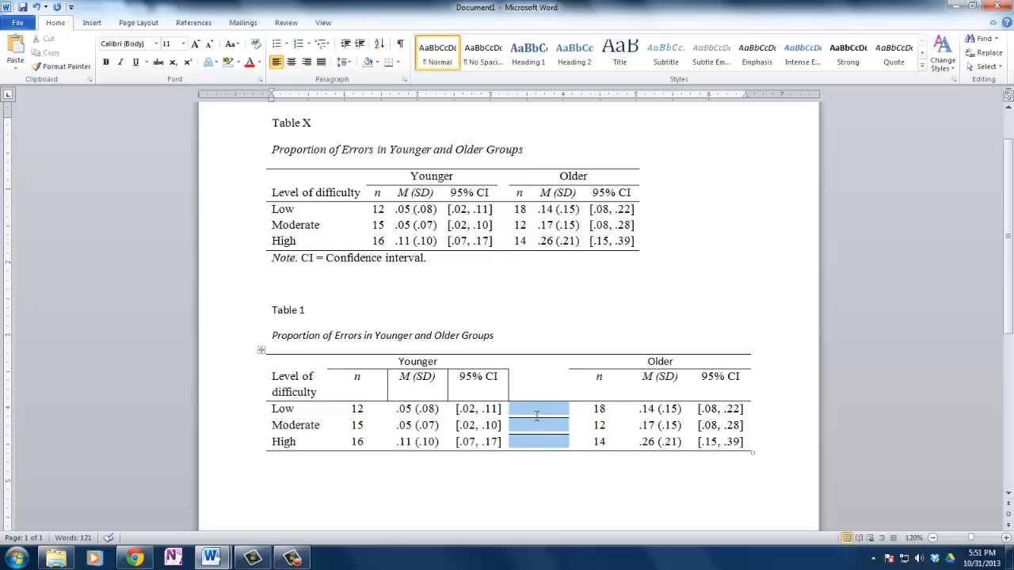
right_click(539, 415)
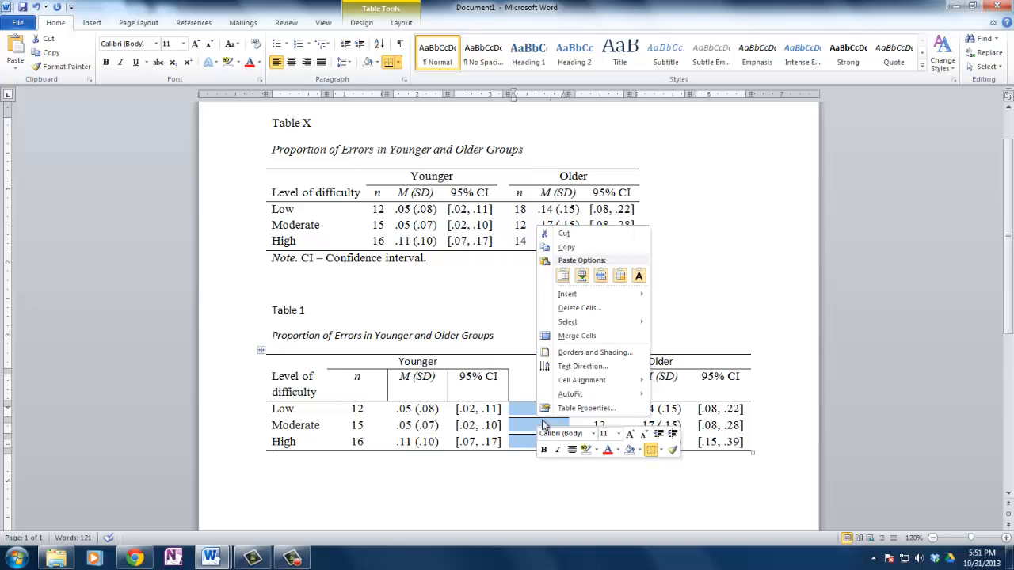
left_click(603, 351)
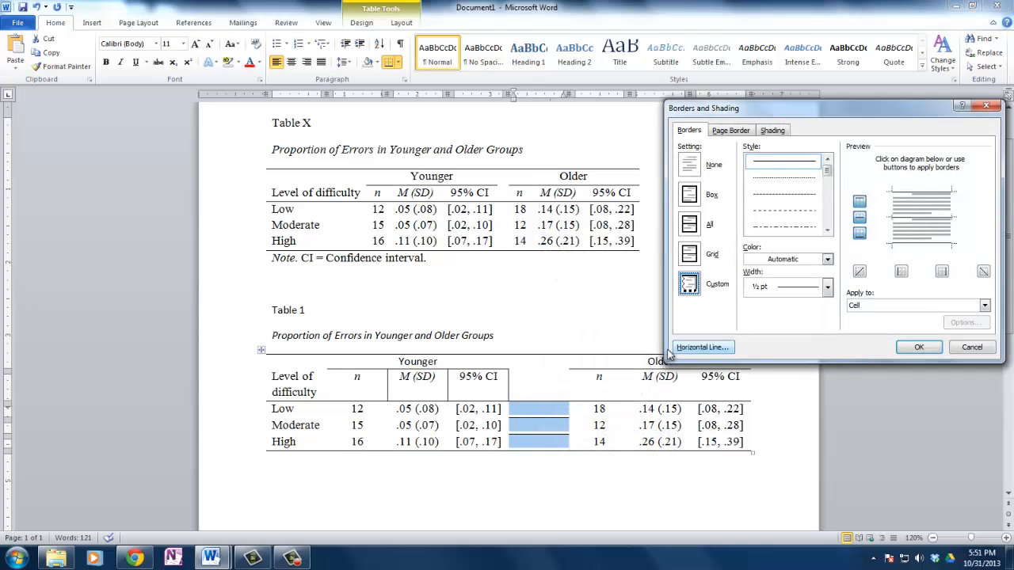
left_click(859, 219)
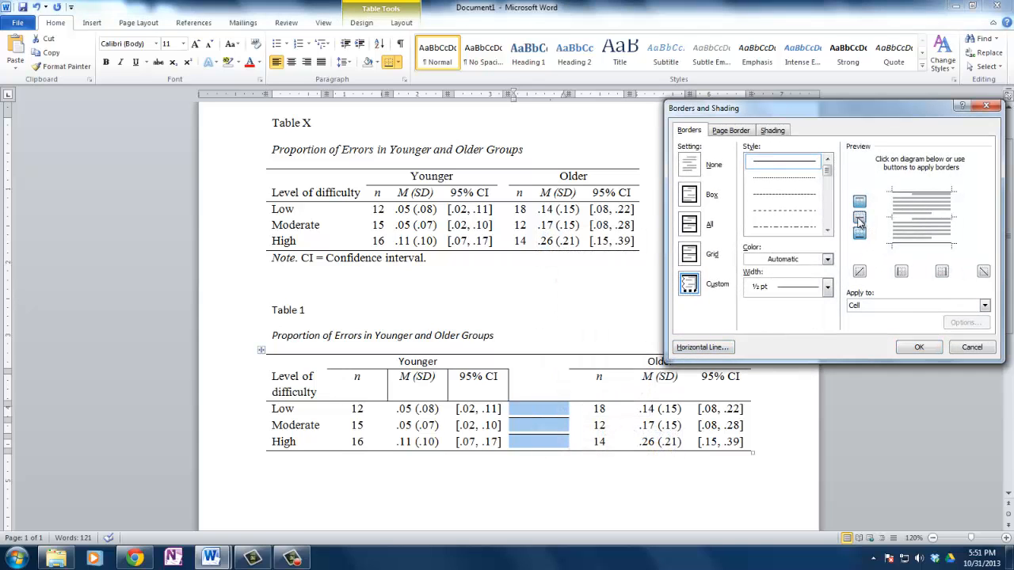
left_click(920, 347)
left_click(667, 506)
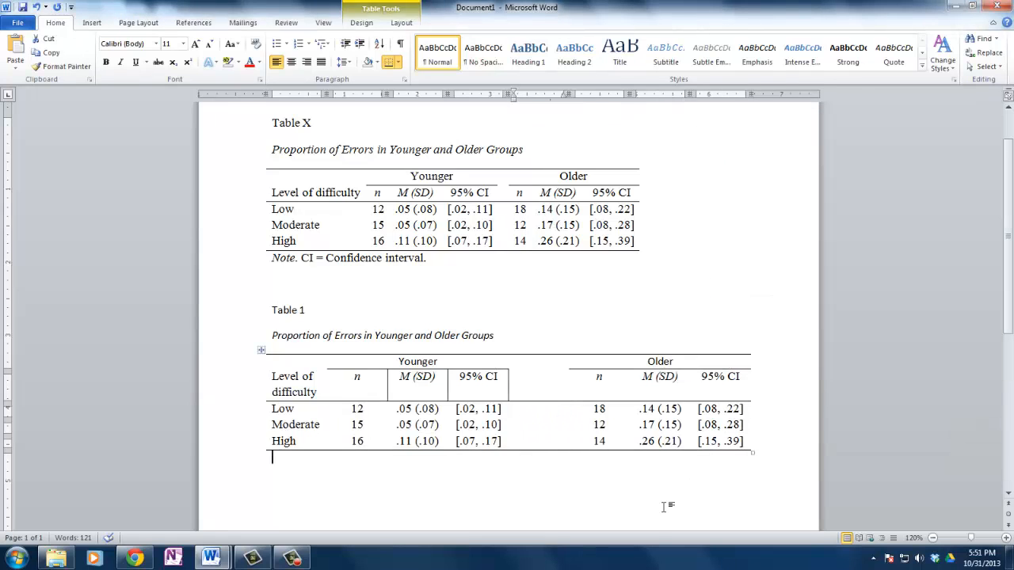
Remove the inside vertical and right borders from the Younger subheadings n, M (SD) and 95% CI in Table 1
left_click_drag(481, 389, 379, 385)
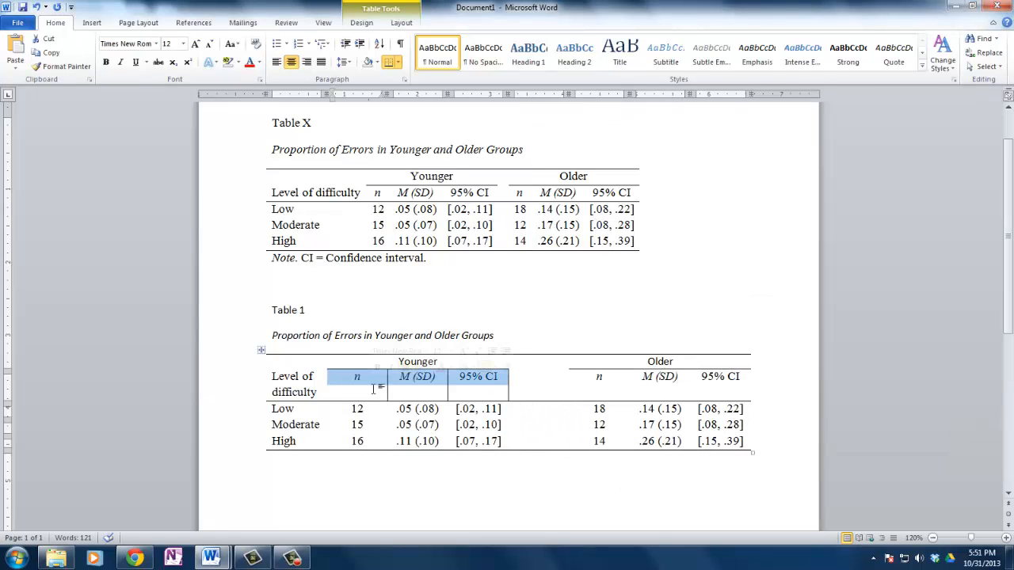
right_click(374, 392)
left_click(453, 325)
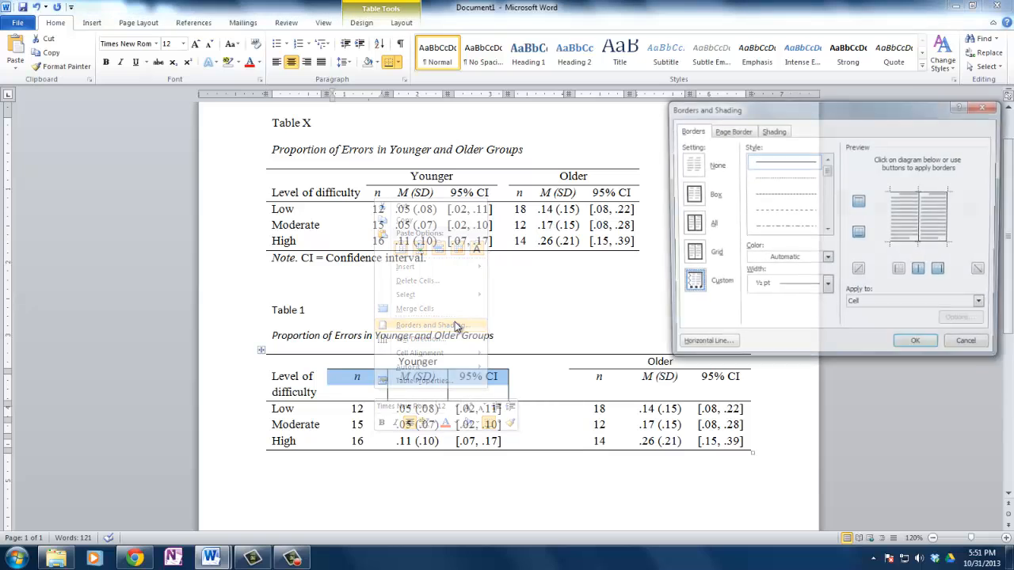
left_click(920, 272)
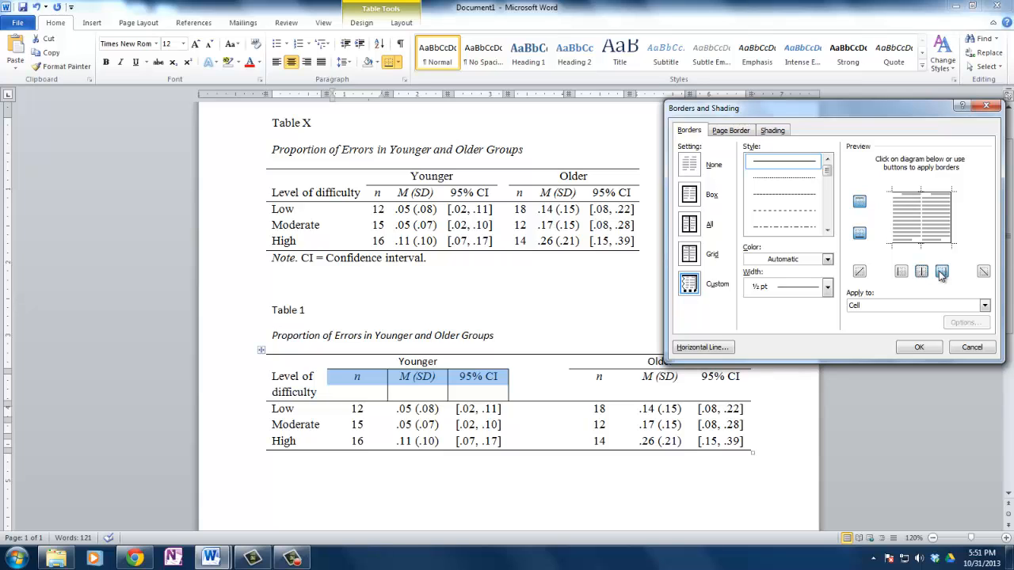
left_click(940, 273)
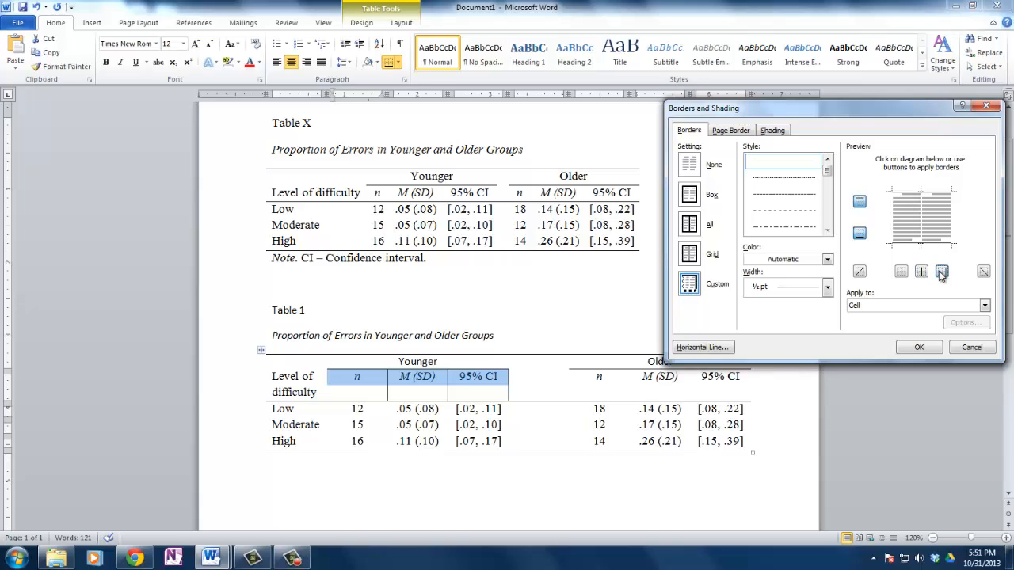
left_click(918, 348)
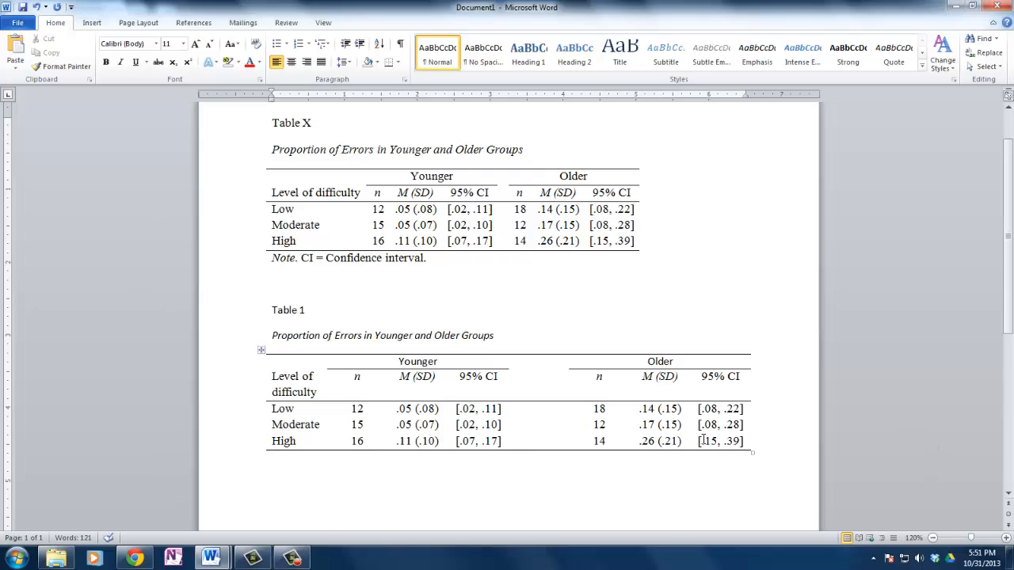
AutoFit all of Table 1's columns to their contents and slightly widen the Level of difficulty column
left_click_drag(761, 446, 227, 361)
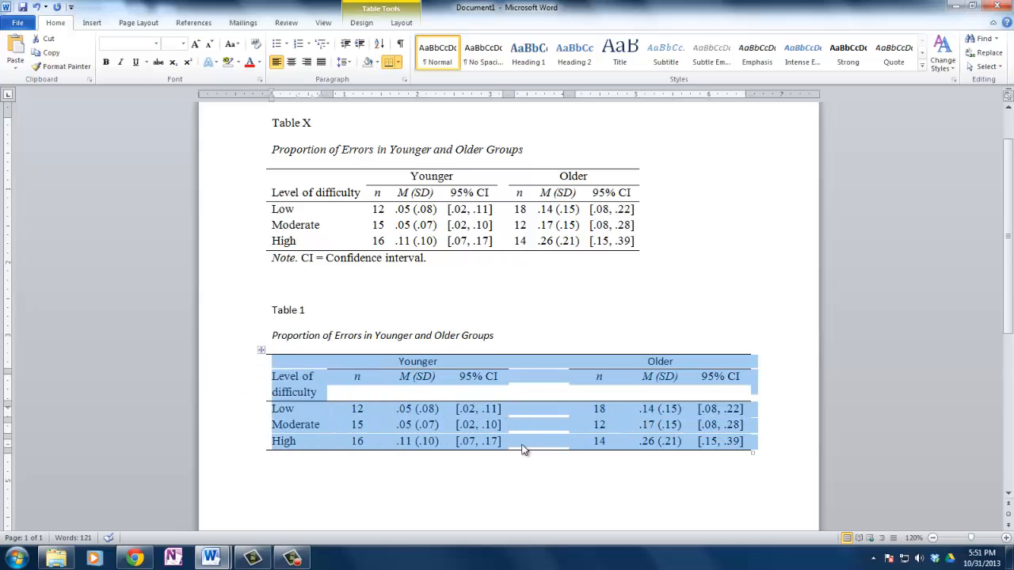
right_click(568, 427)
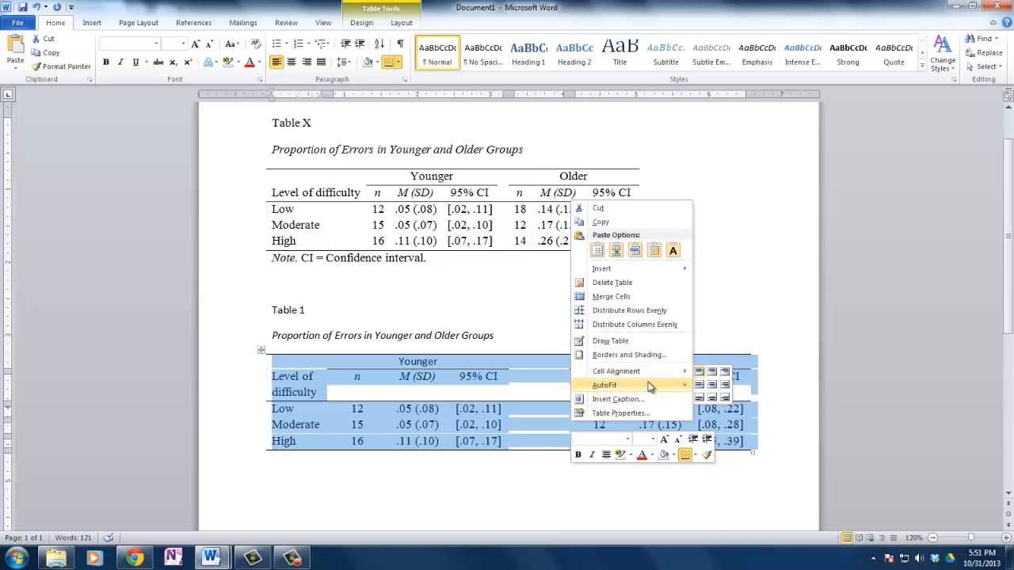
mouse_move(648, 383)
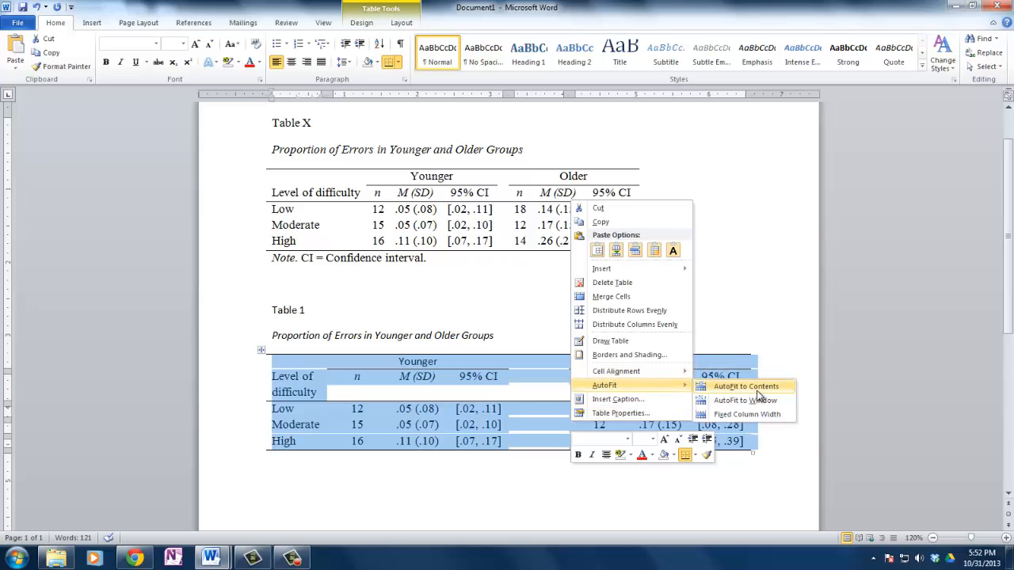
left_click(759, 390)
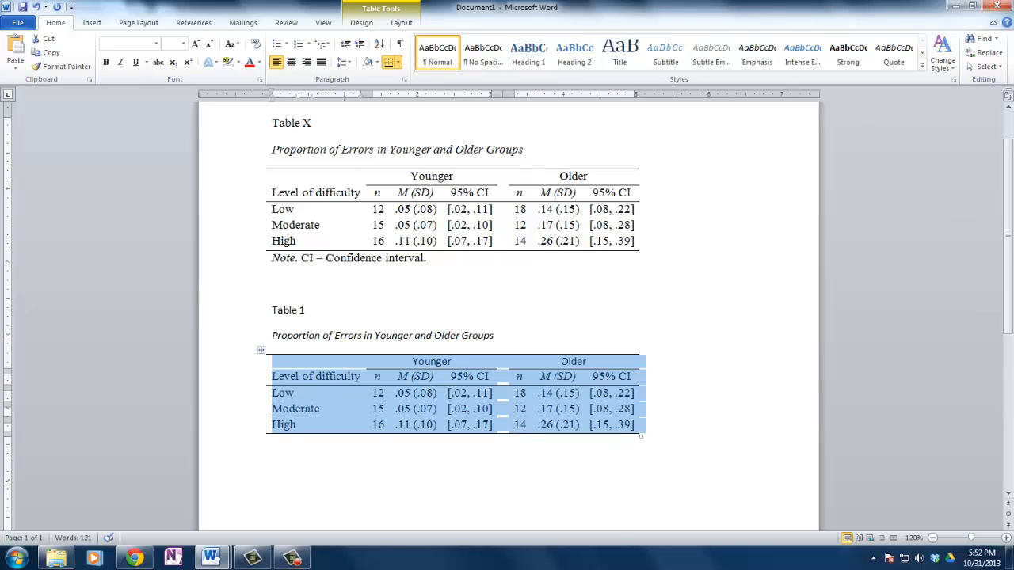
left_click(464, 480)
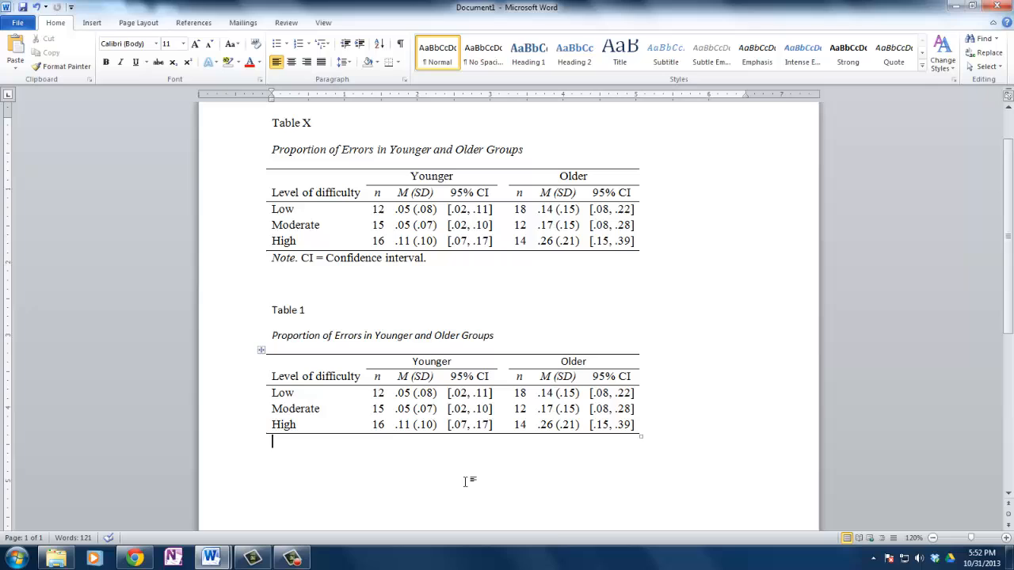
double_click(365, 362)
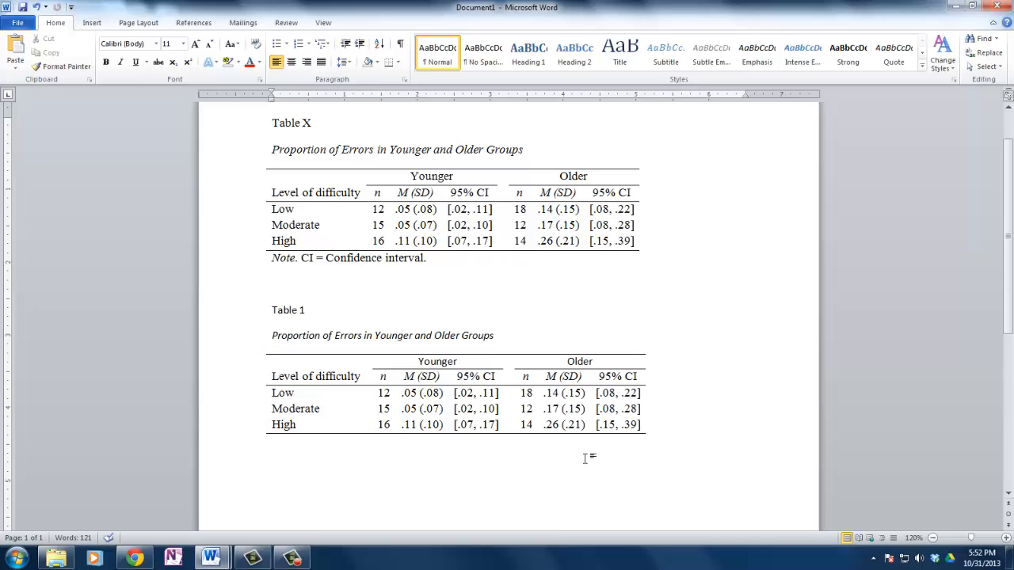
Add the note "Note. CI = Confidence interval." directly below Table 1, with only the word "Note." in italics
key("ctrl+i")
type("Note.")
key("ctrl+i")
type("CI = Confidence interval.")
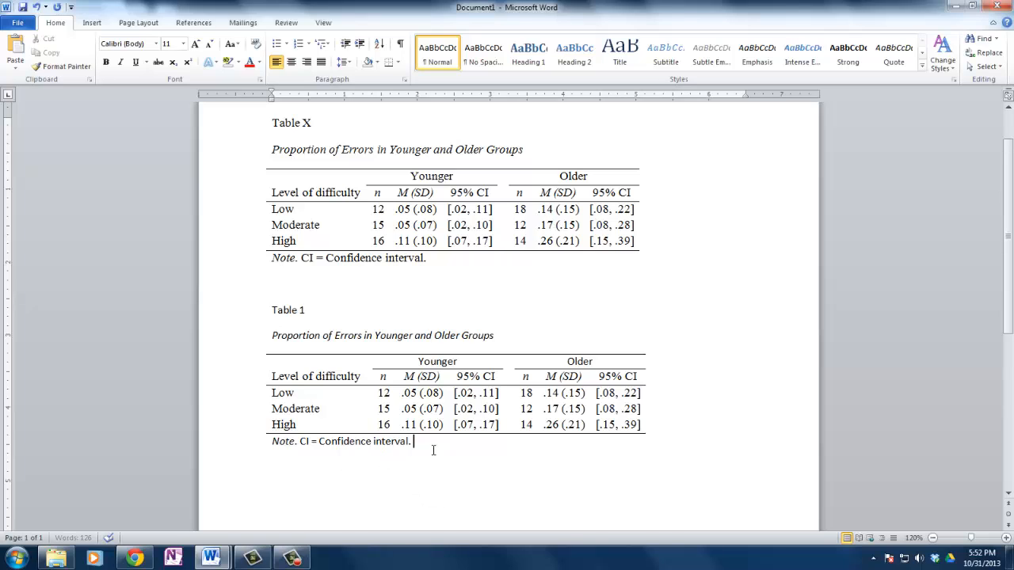
Set everything from the Table 1 label and title through the table and its note to Times New Roman, size 12
left_click_drag(428, 447, 270, 310)
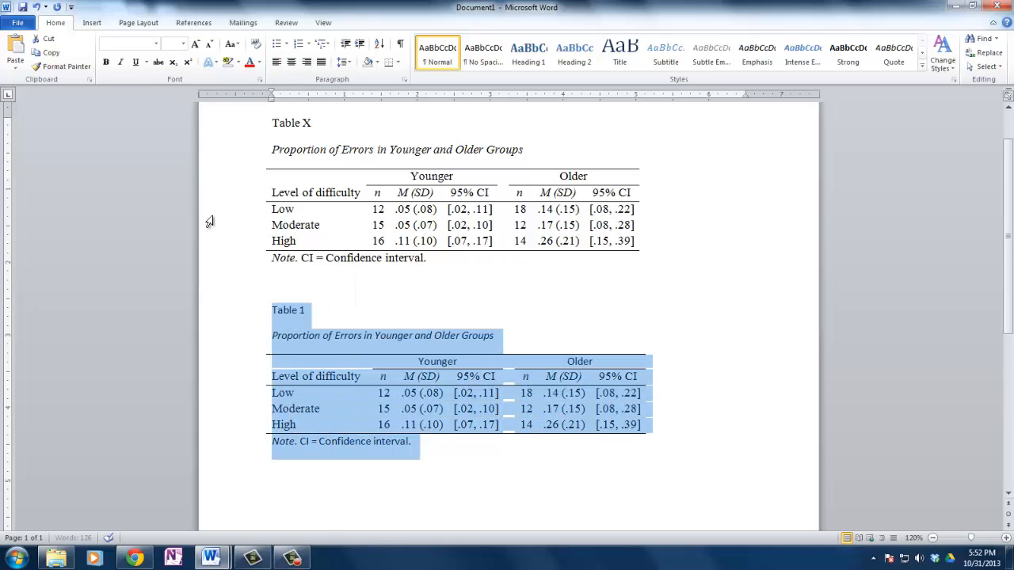
left_click(117, 43)
type("Times New Rom")
key("Return")
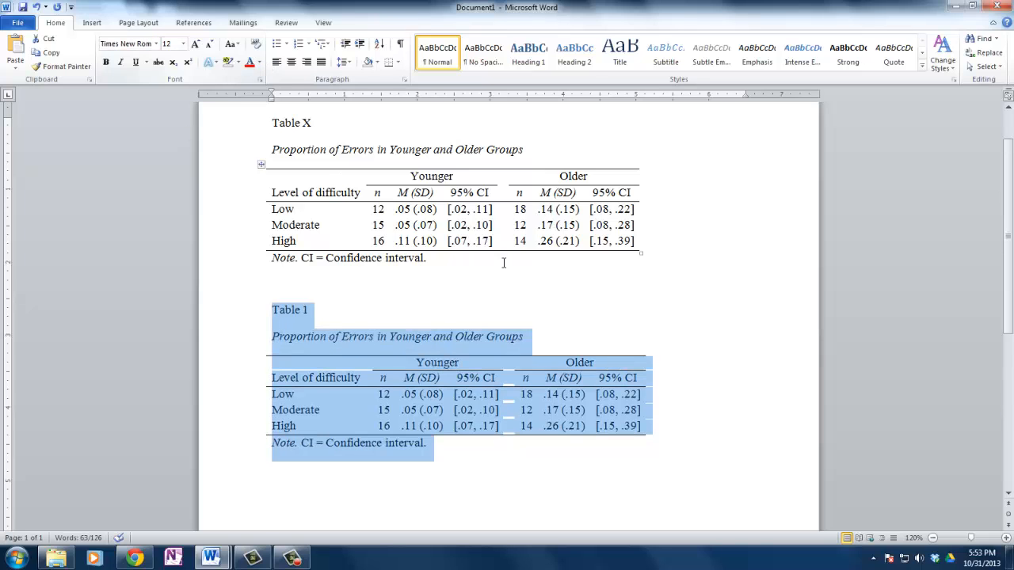
left_click(709, 496)
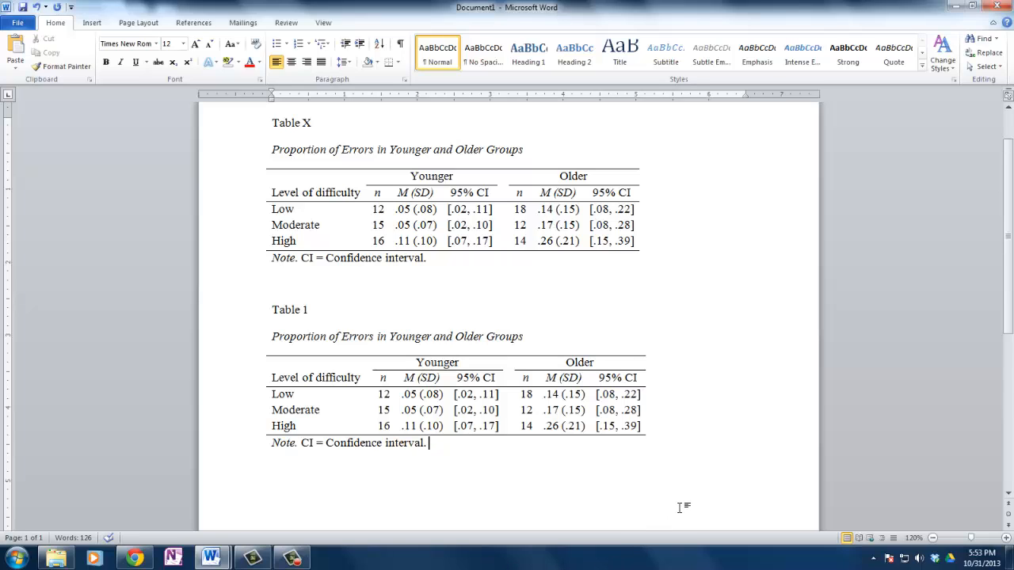
left_click(293, 559)
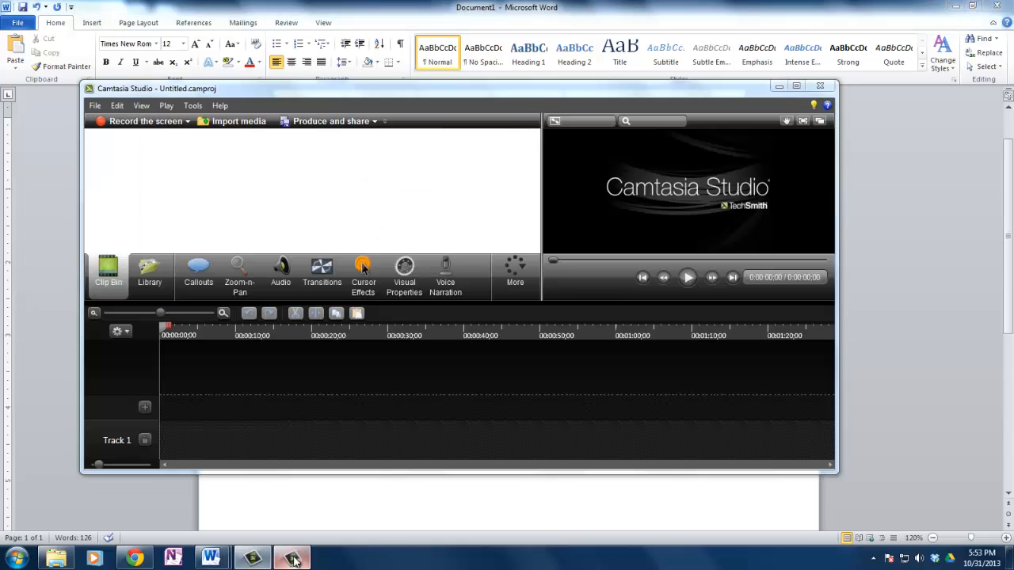